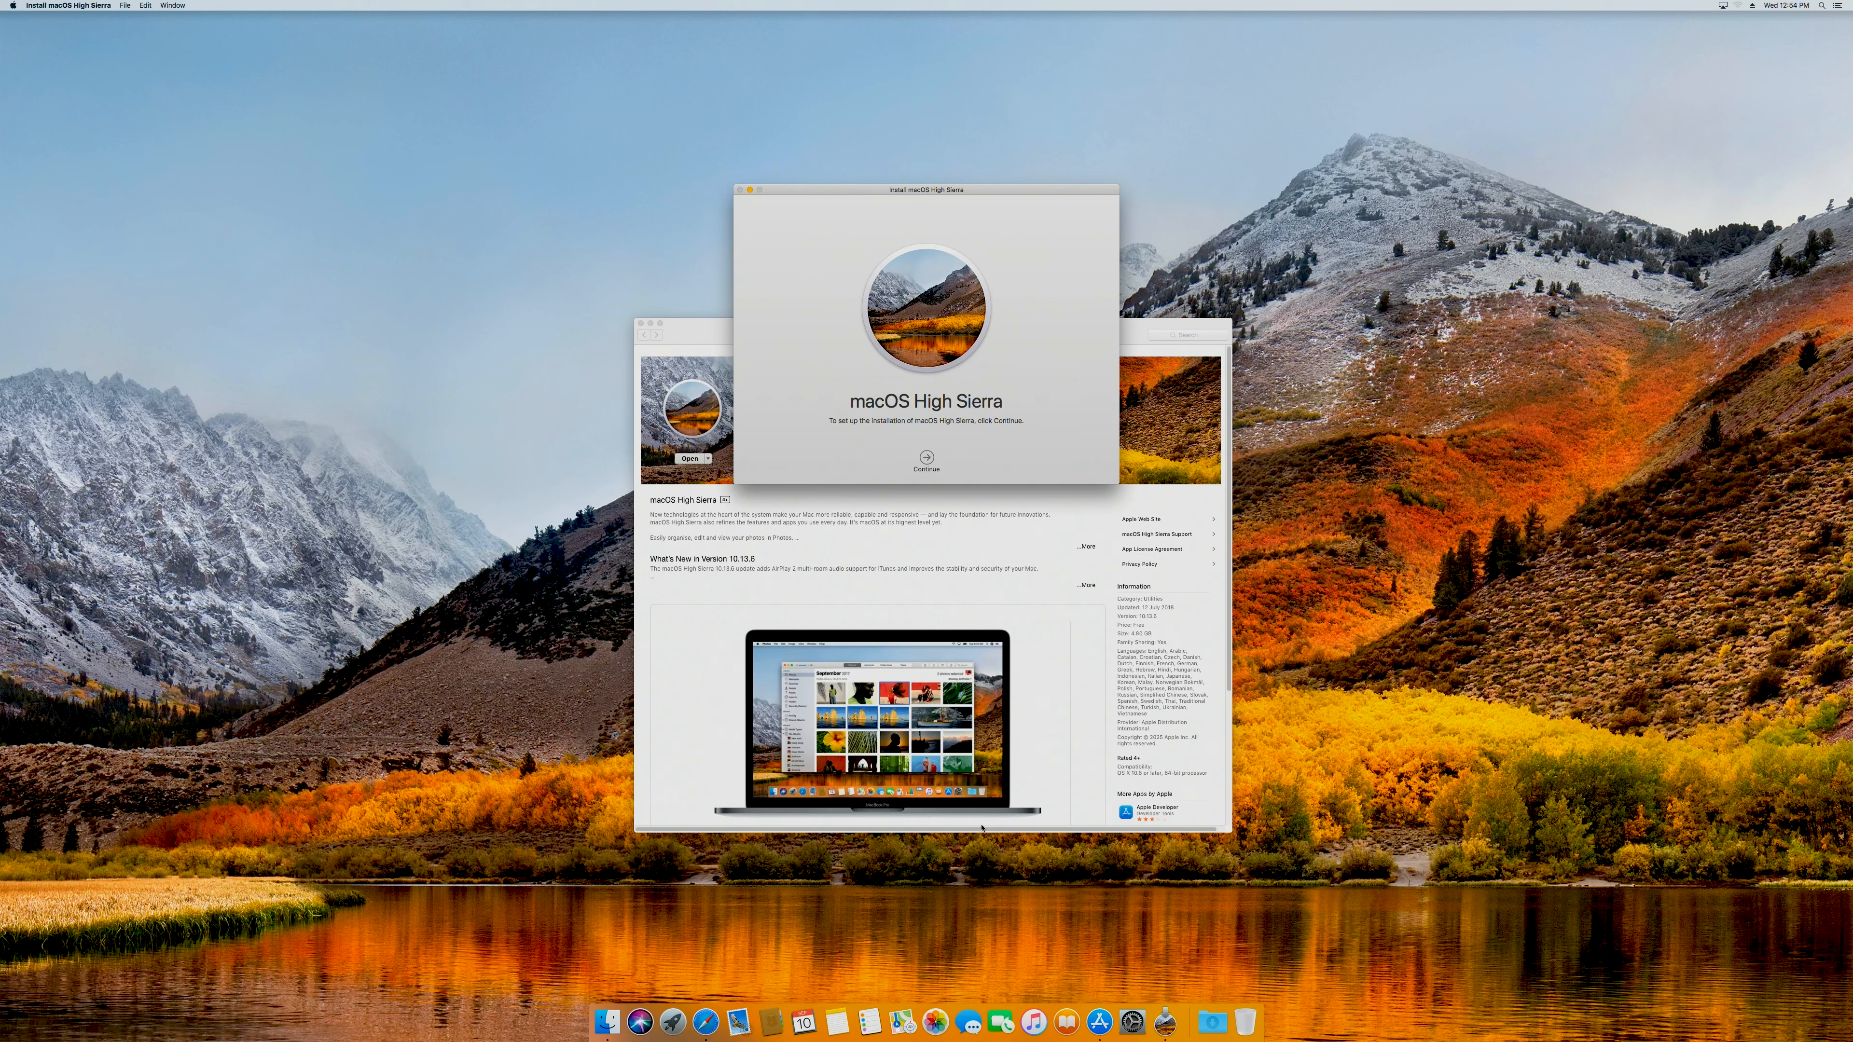
Quit the macOS High Sierra installer and its App Store page, and check Launchpad for the installer app.
right_click(1170, 1029)
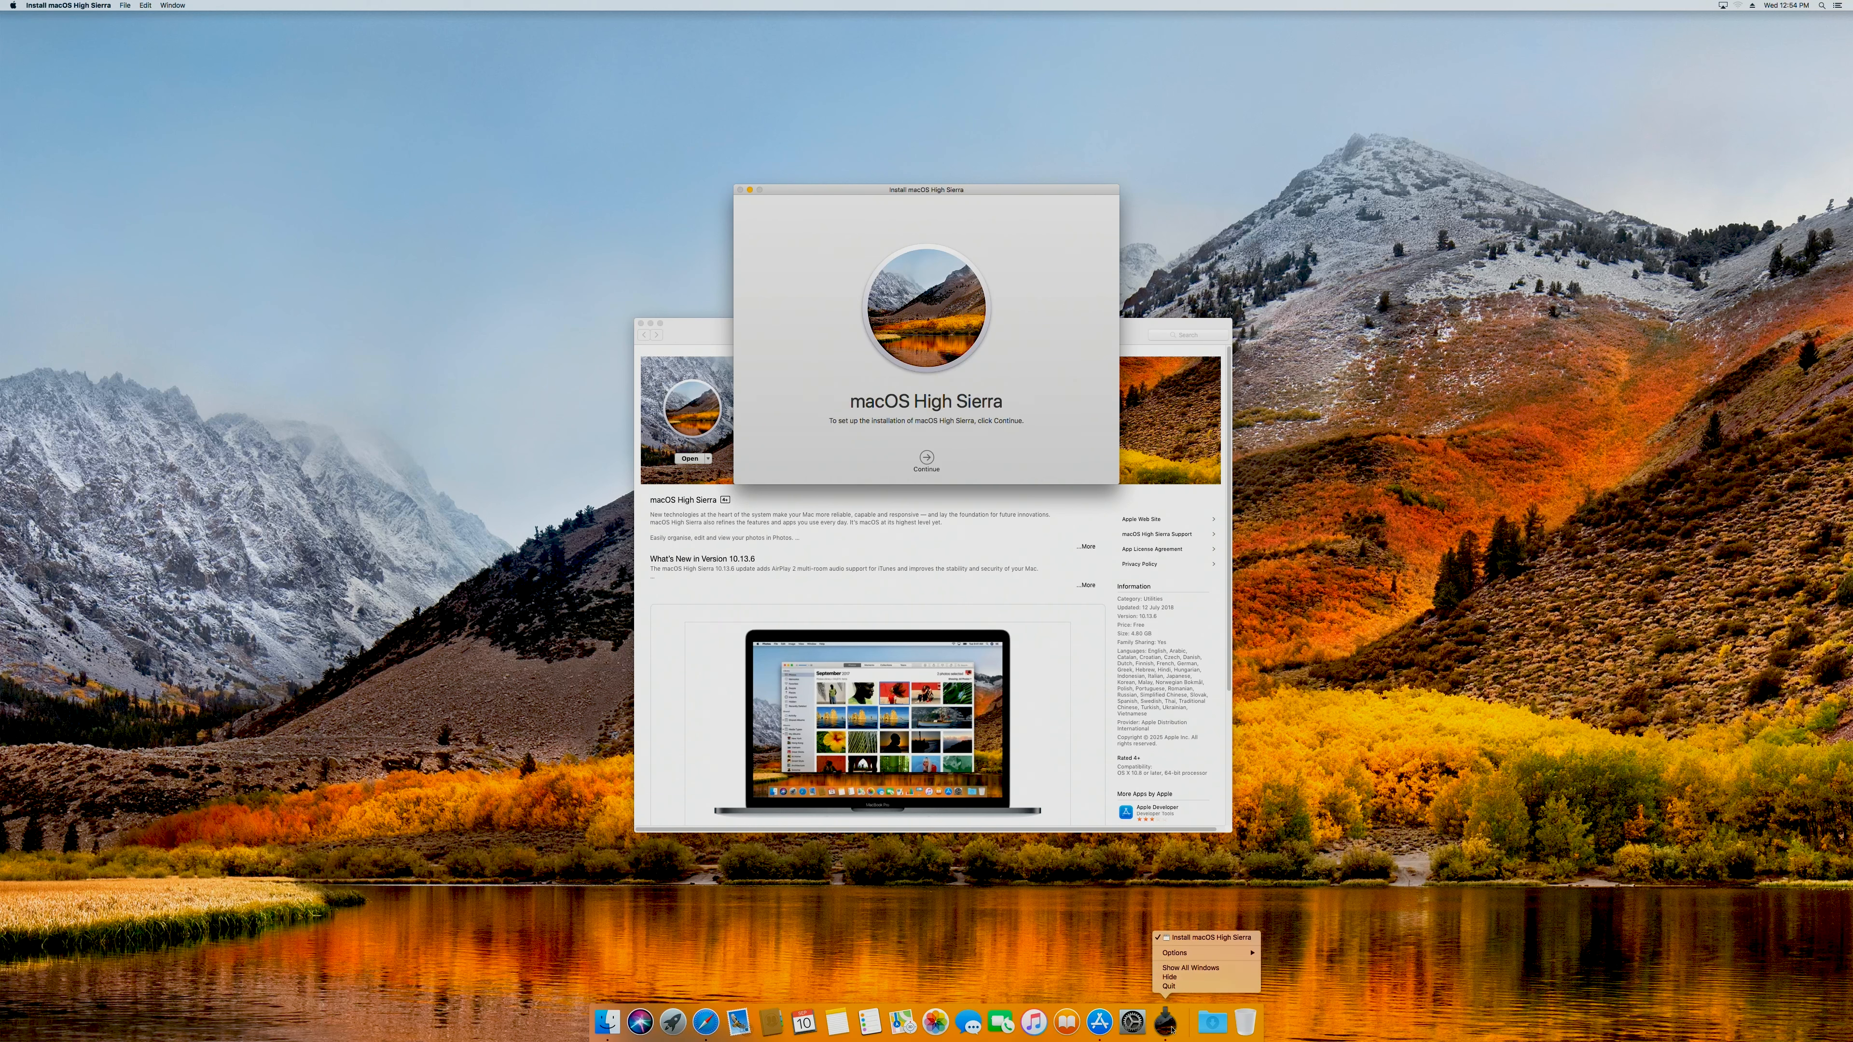
click(1166, 988)
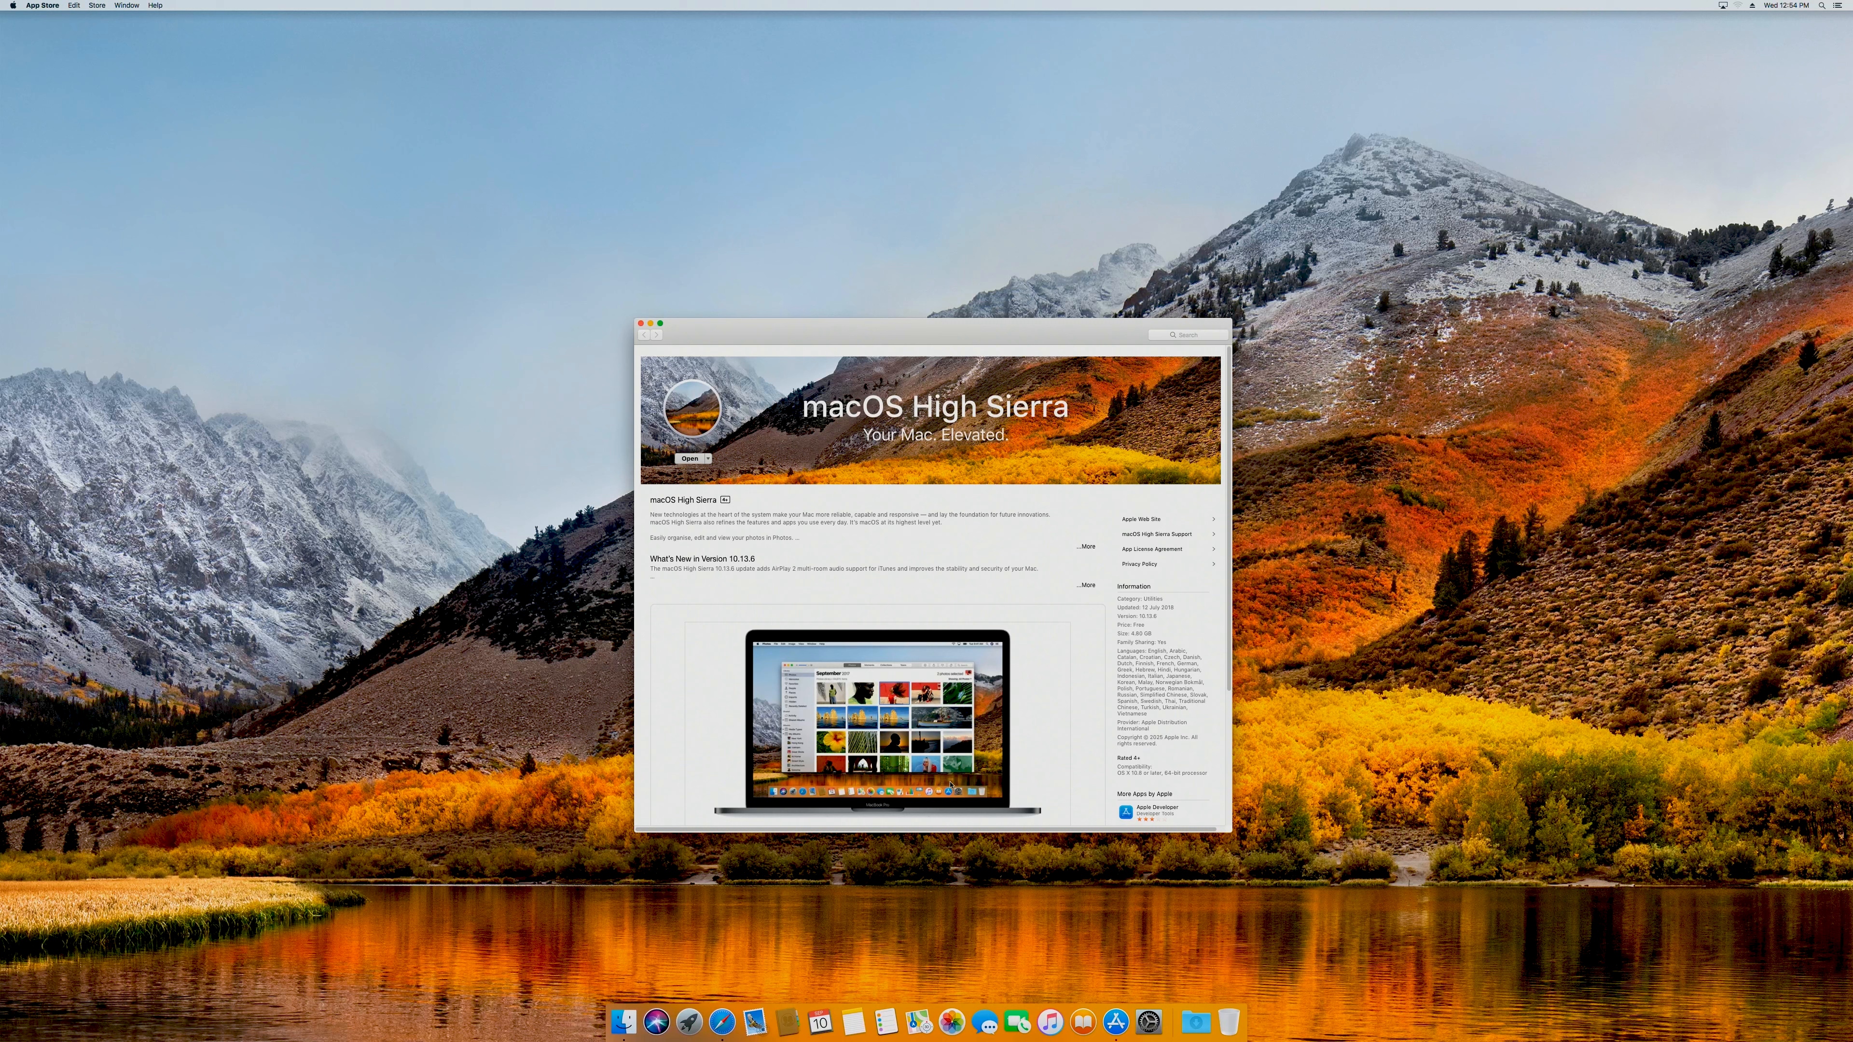
click(641, 325)
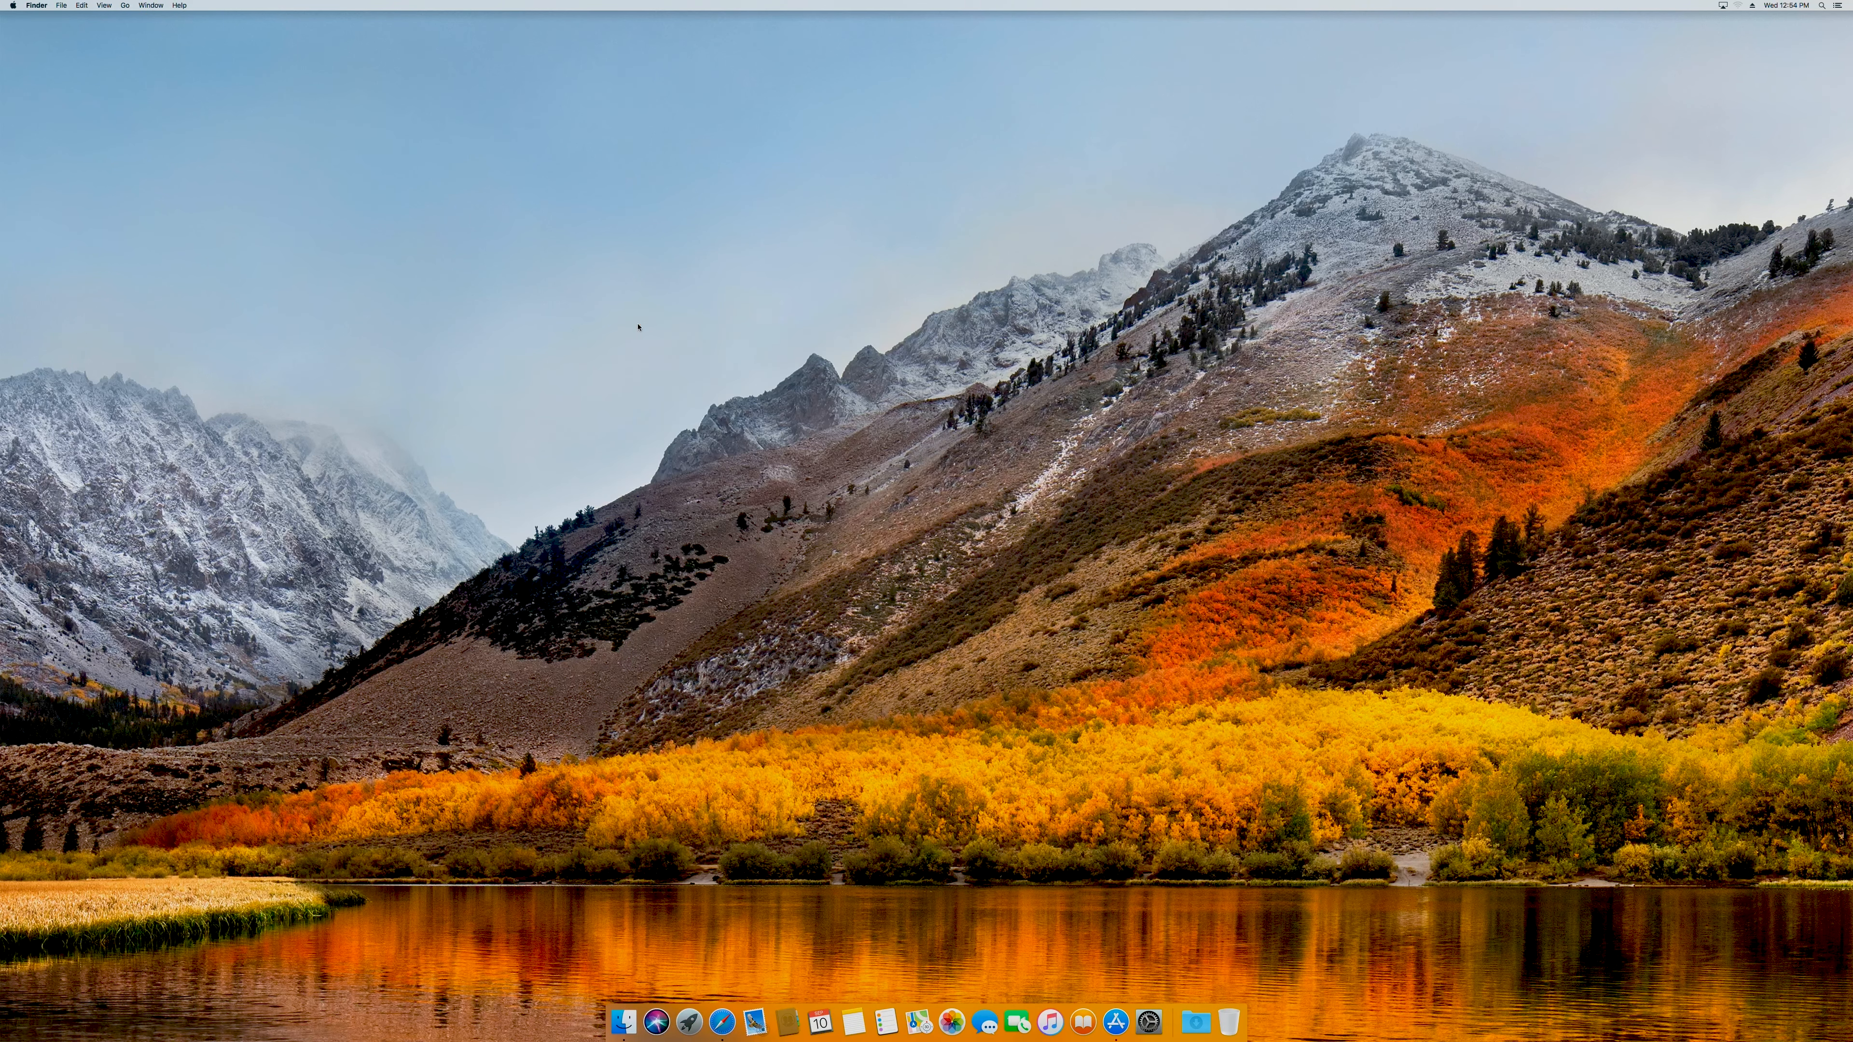
click(687, 1020)
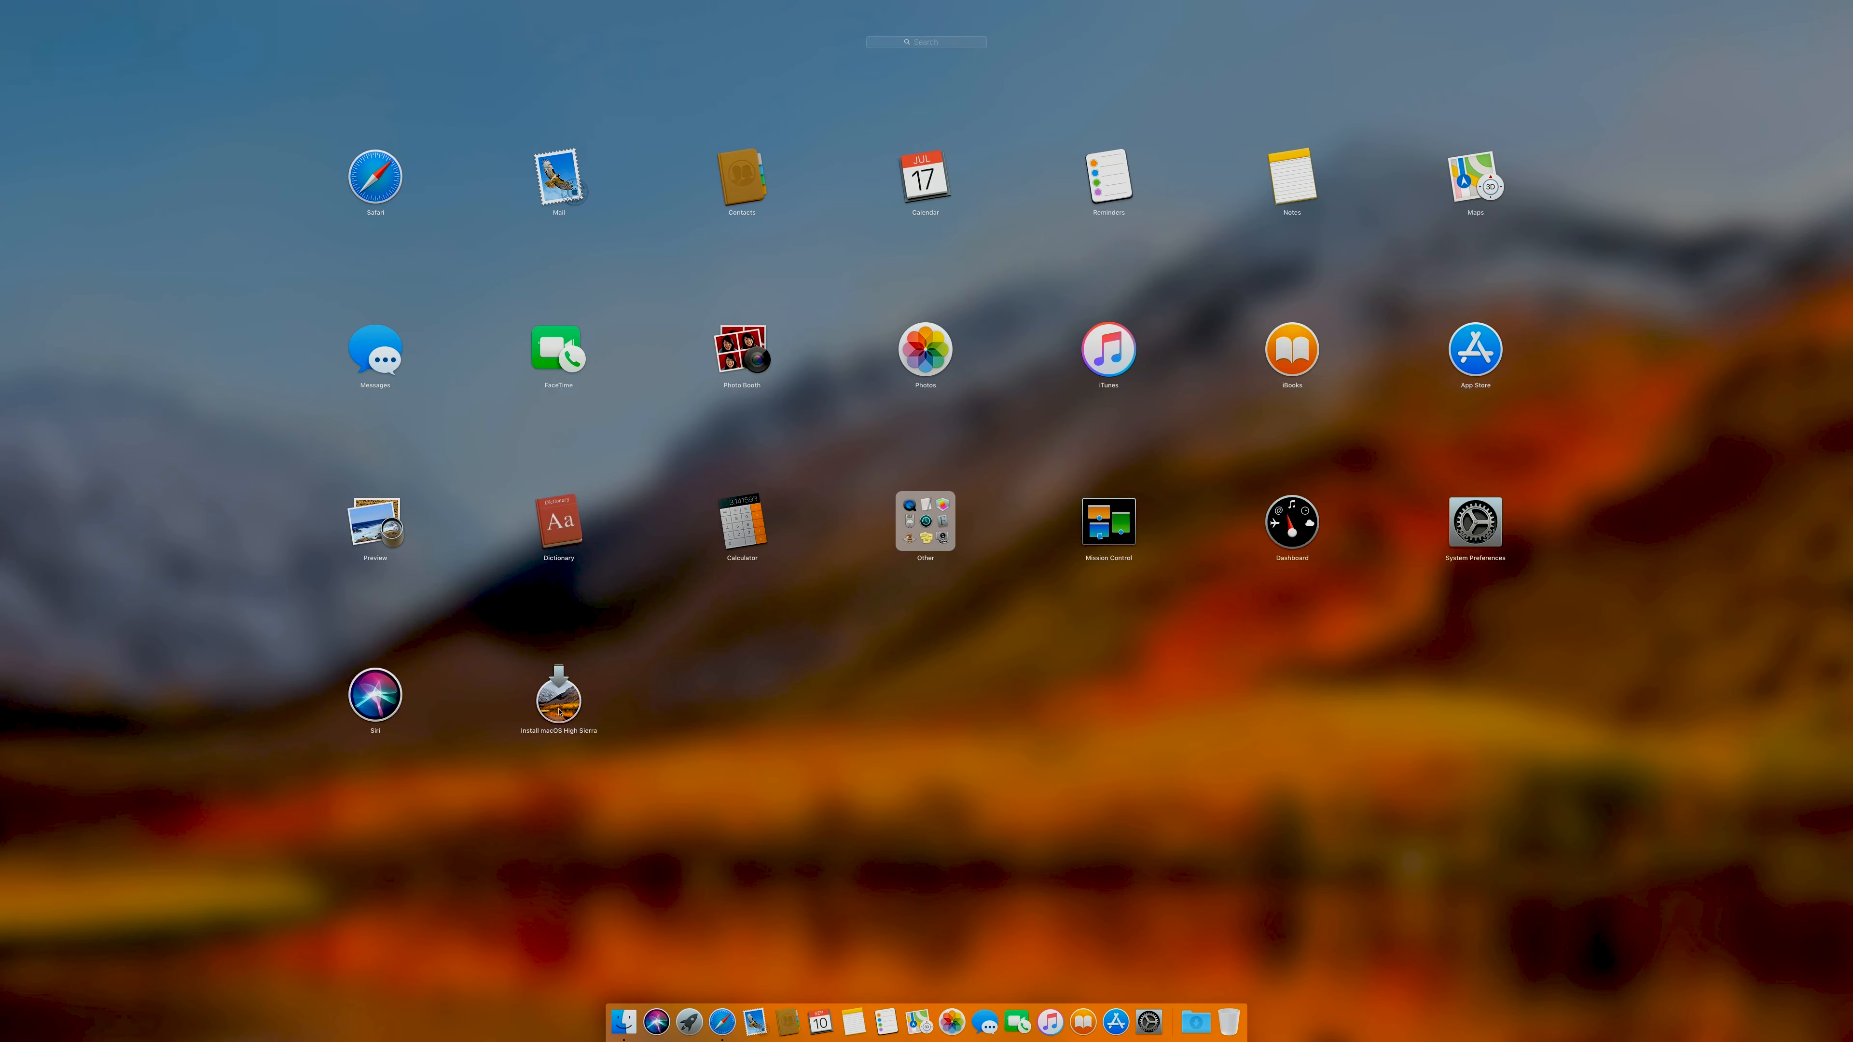
click(704, 850)
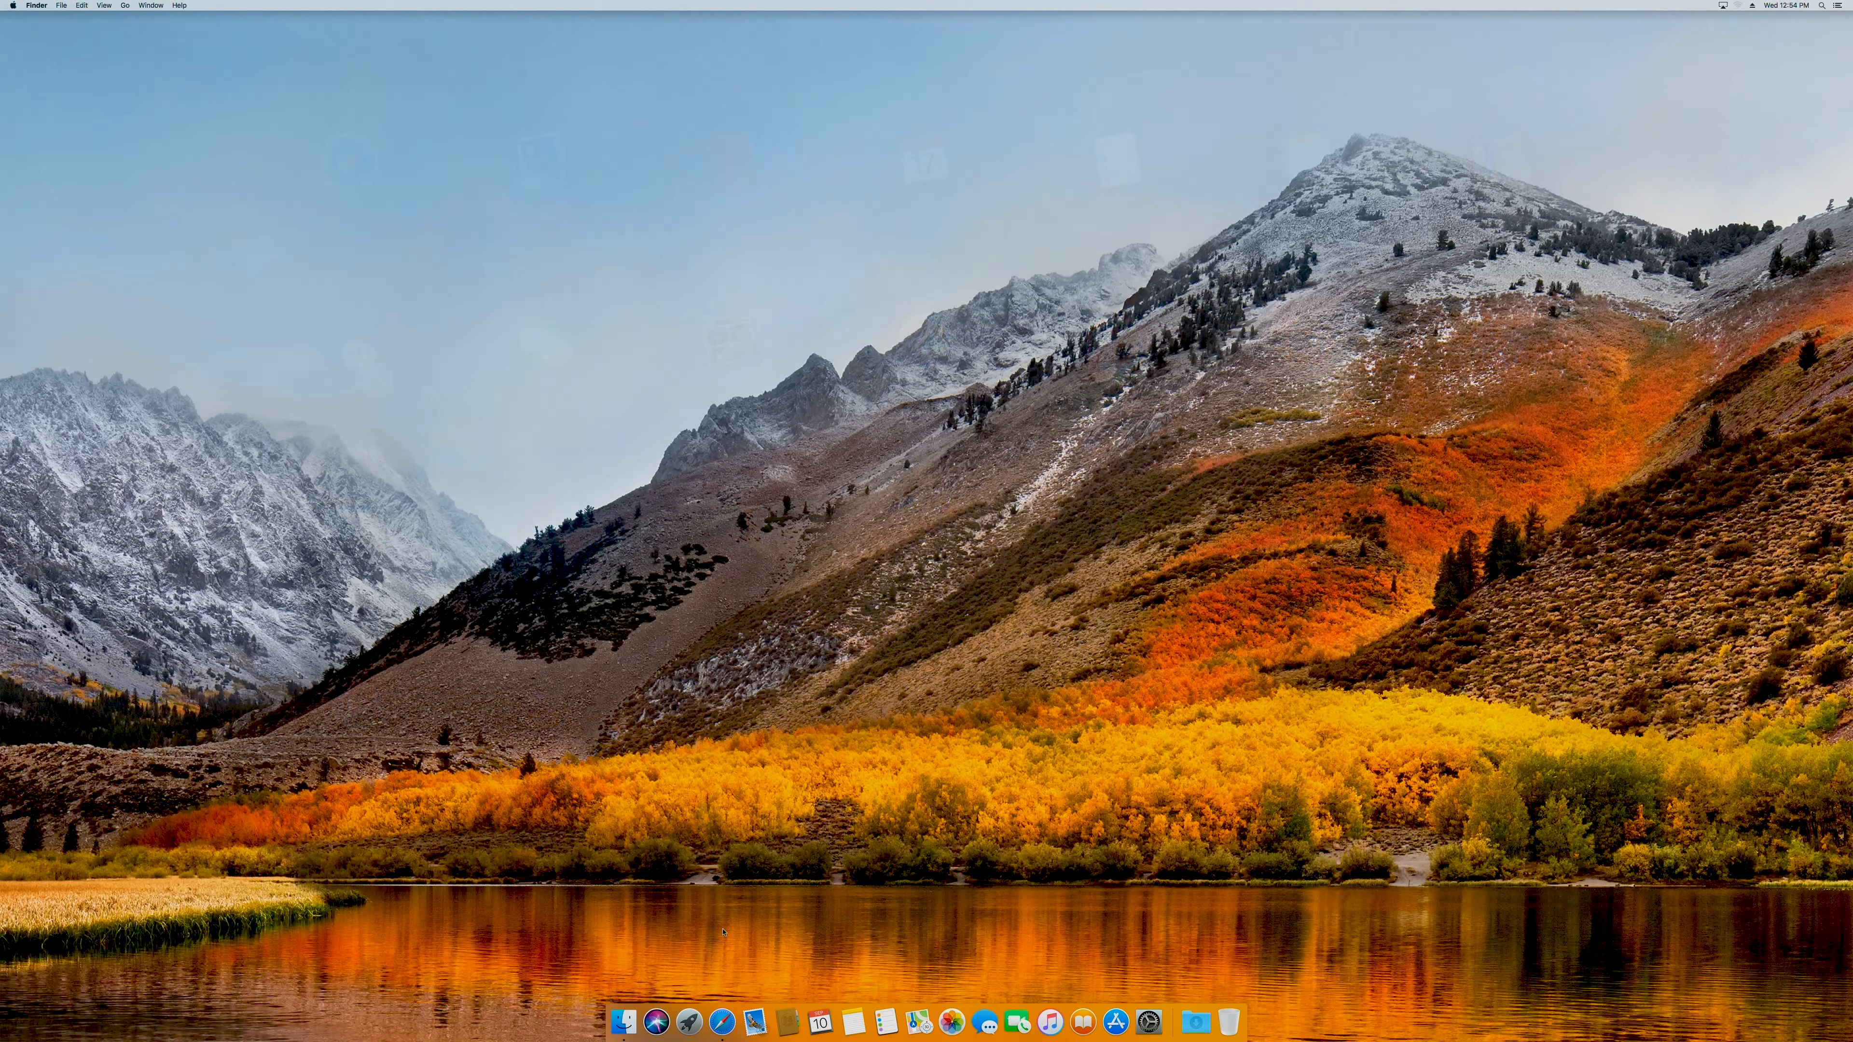
Open Safari in full screen and go to google.com.
click(723, 1020)
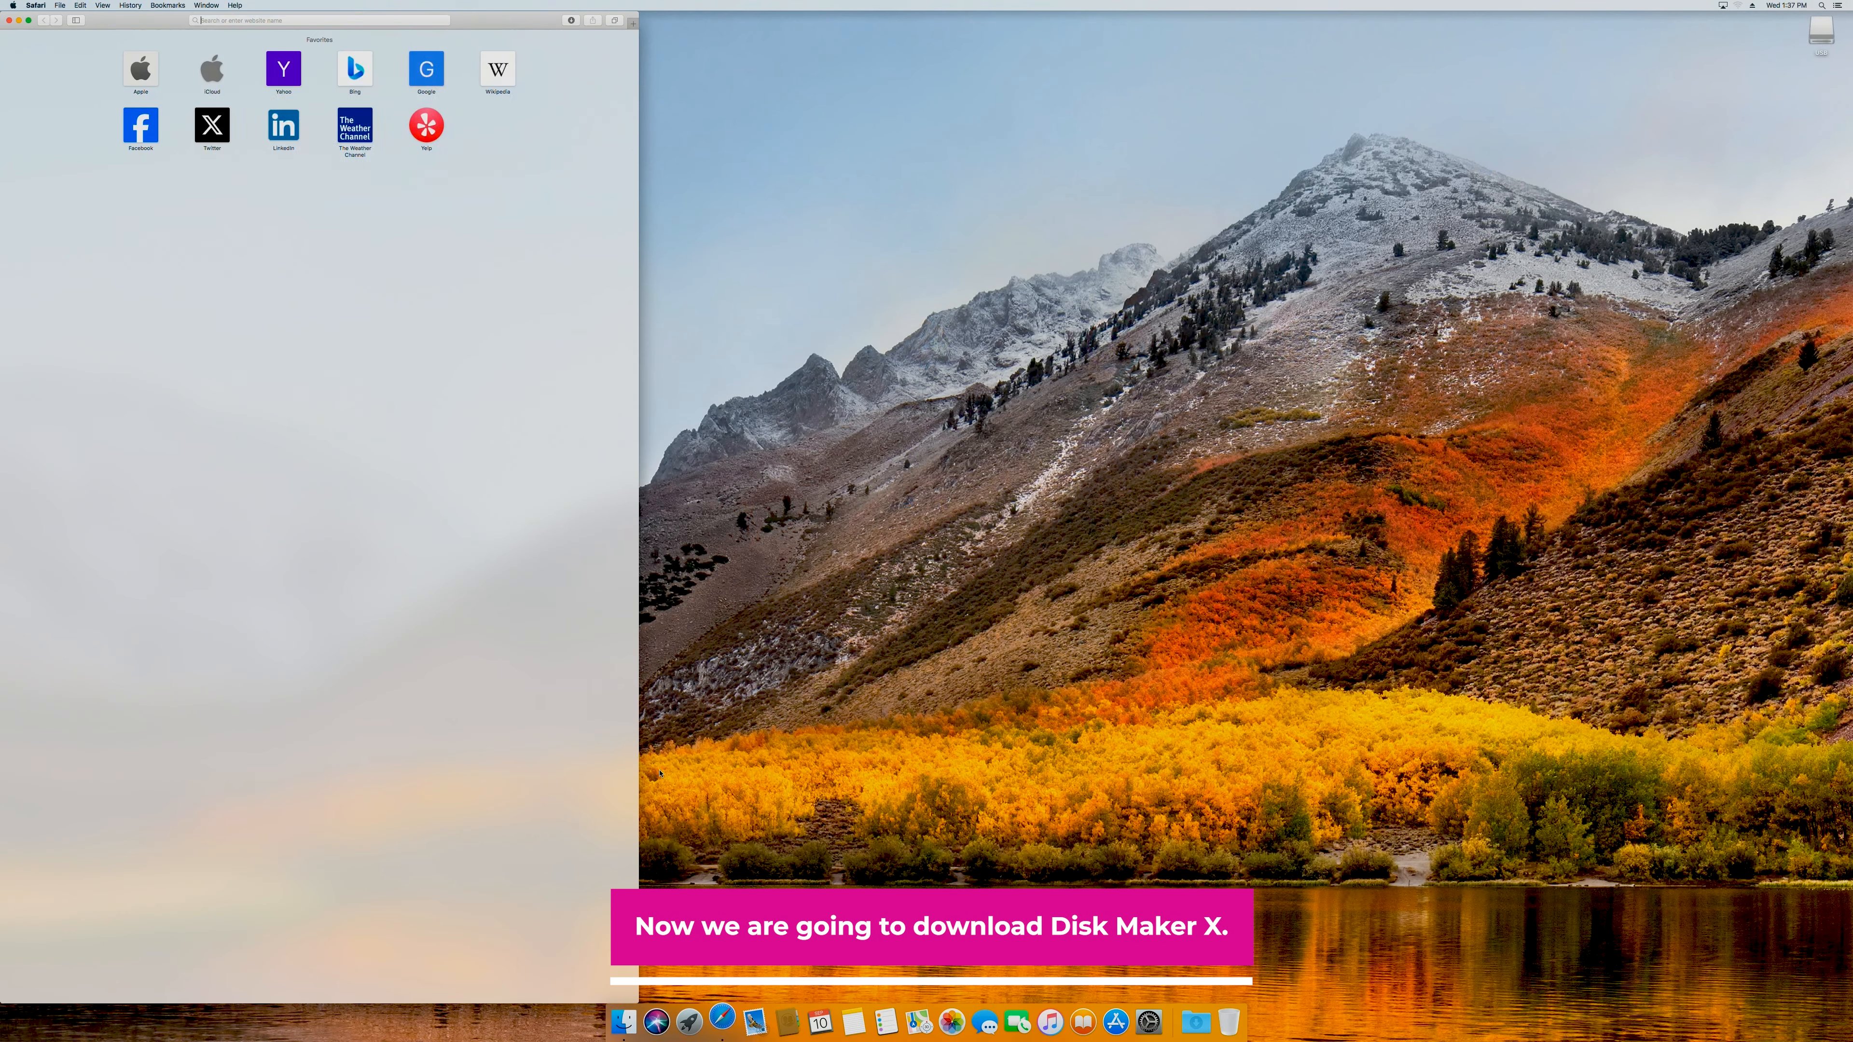
click(29, 20)
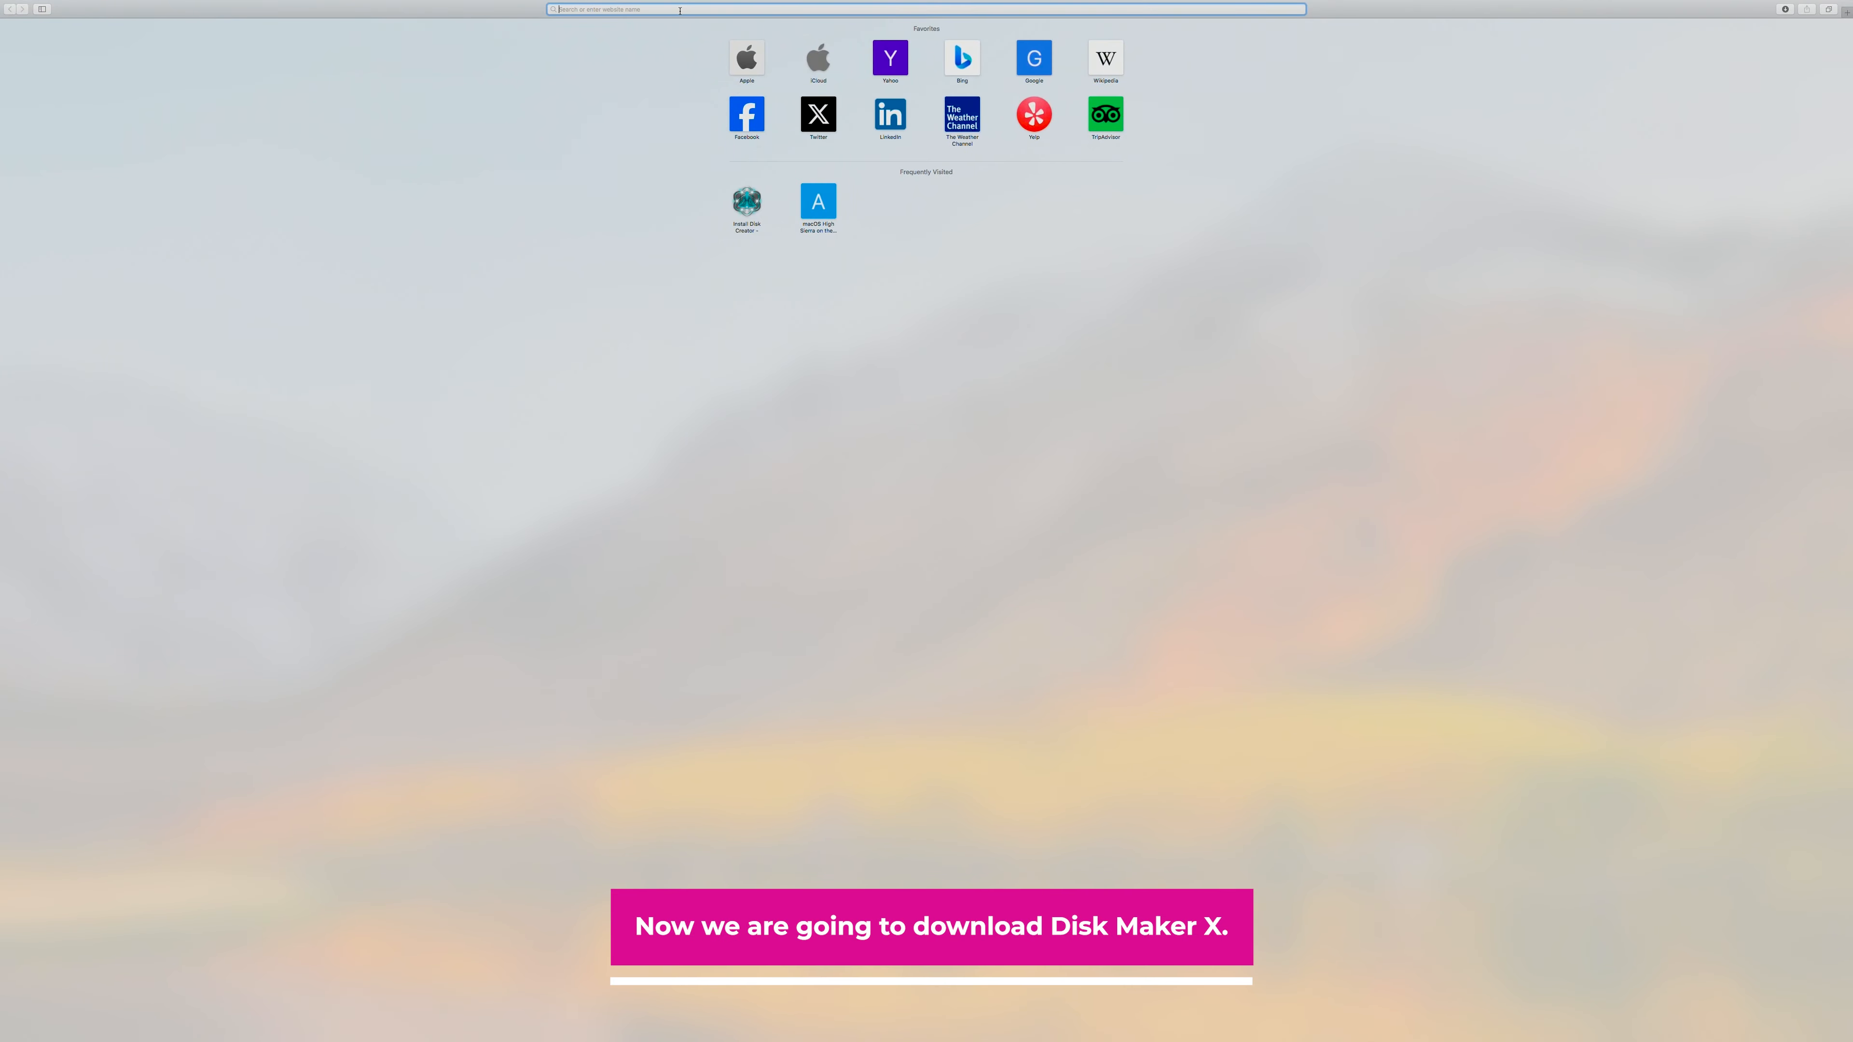
text(google)
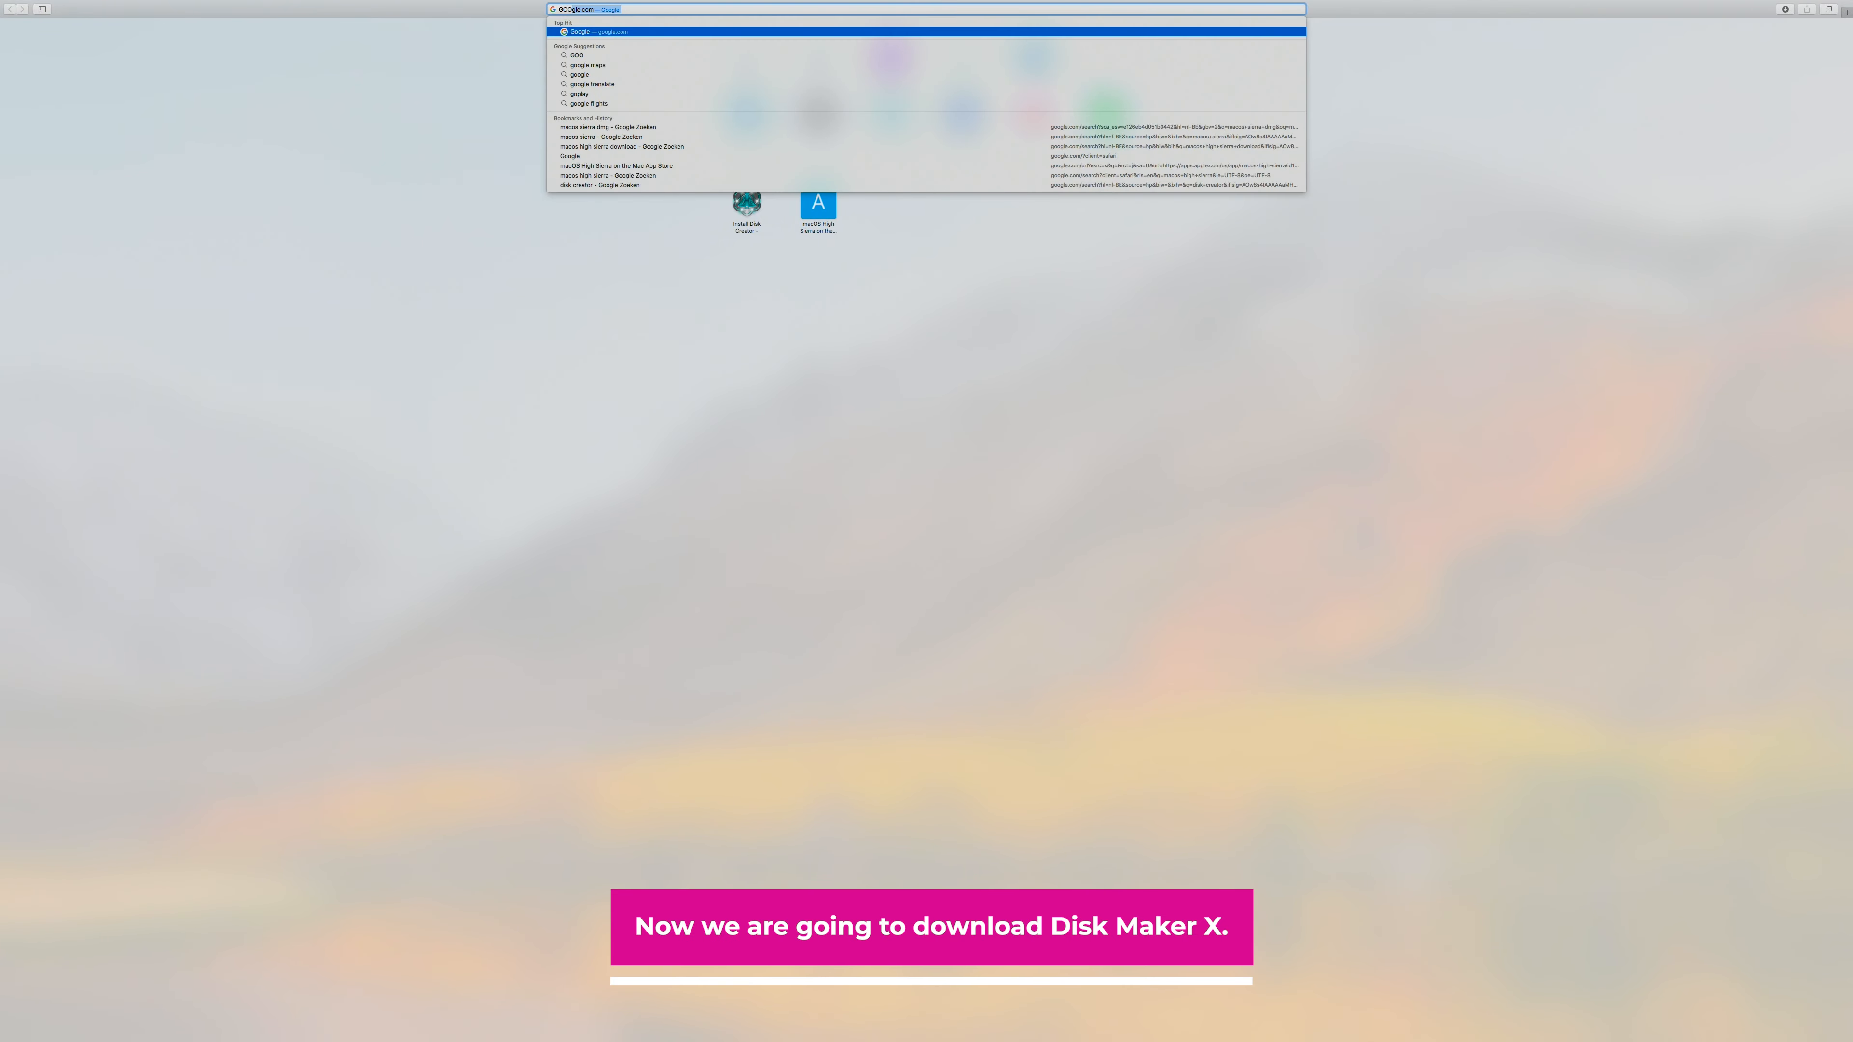
key(Return)
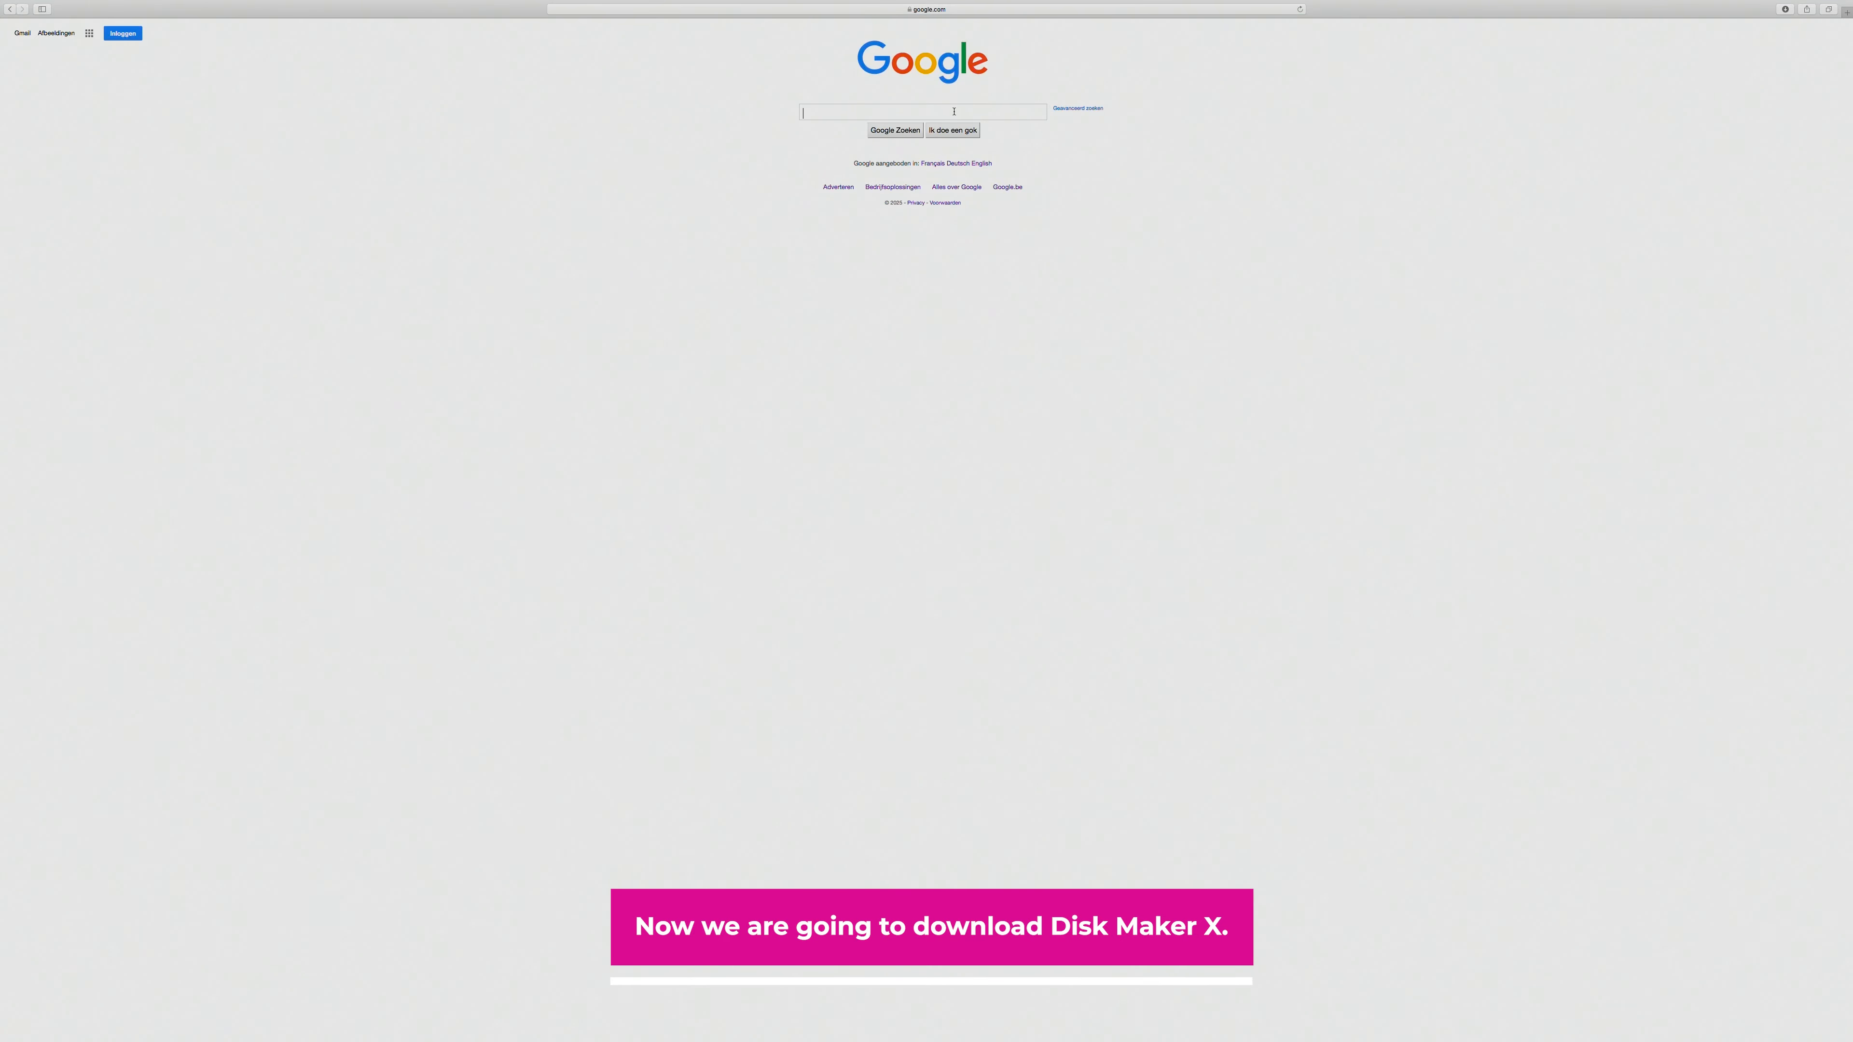
Search Google for "disk maker x" and open the Downloads page of the official DiskMaker X site.
text(disk)
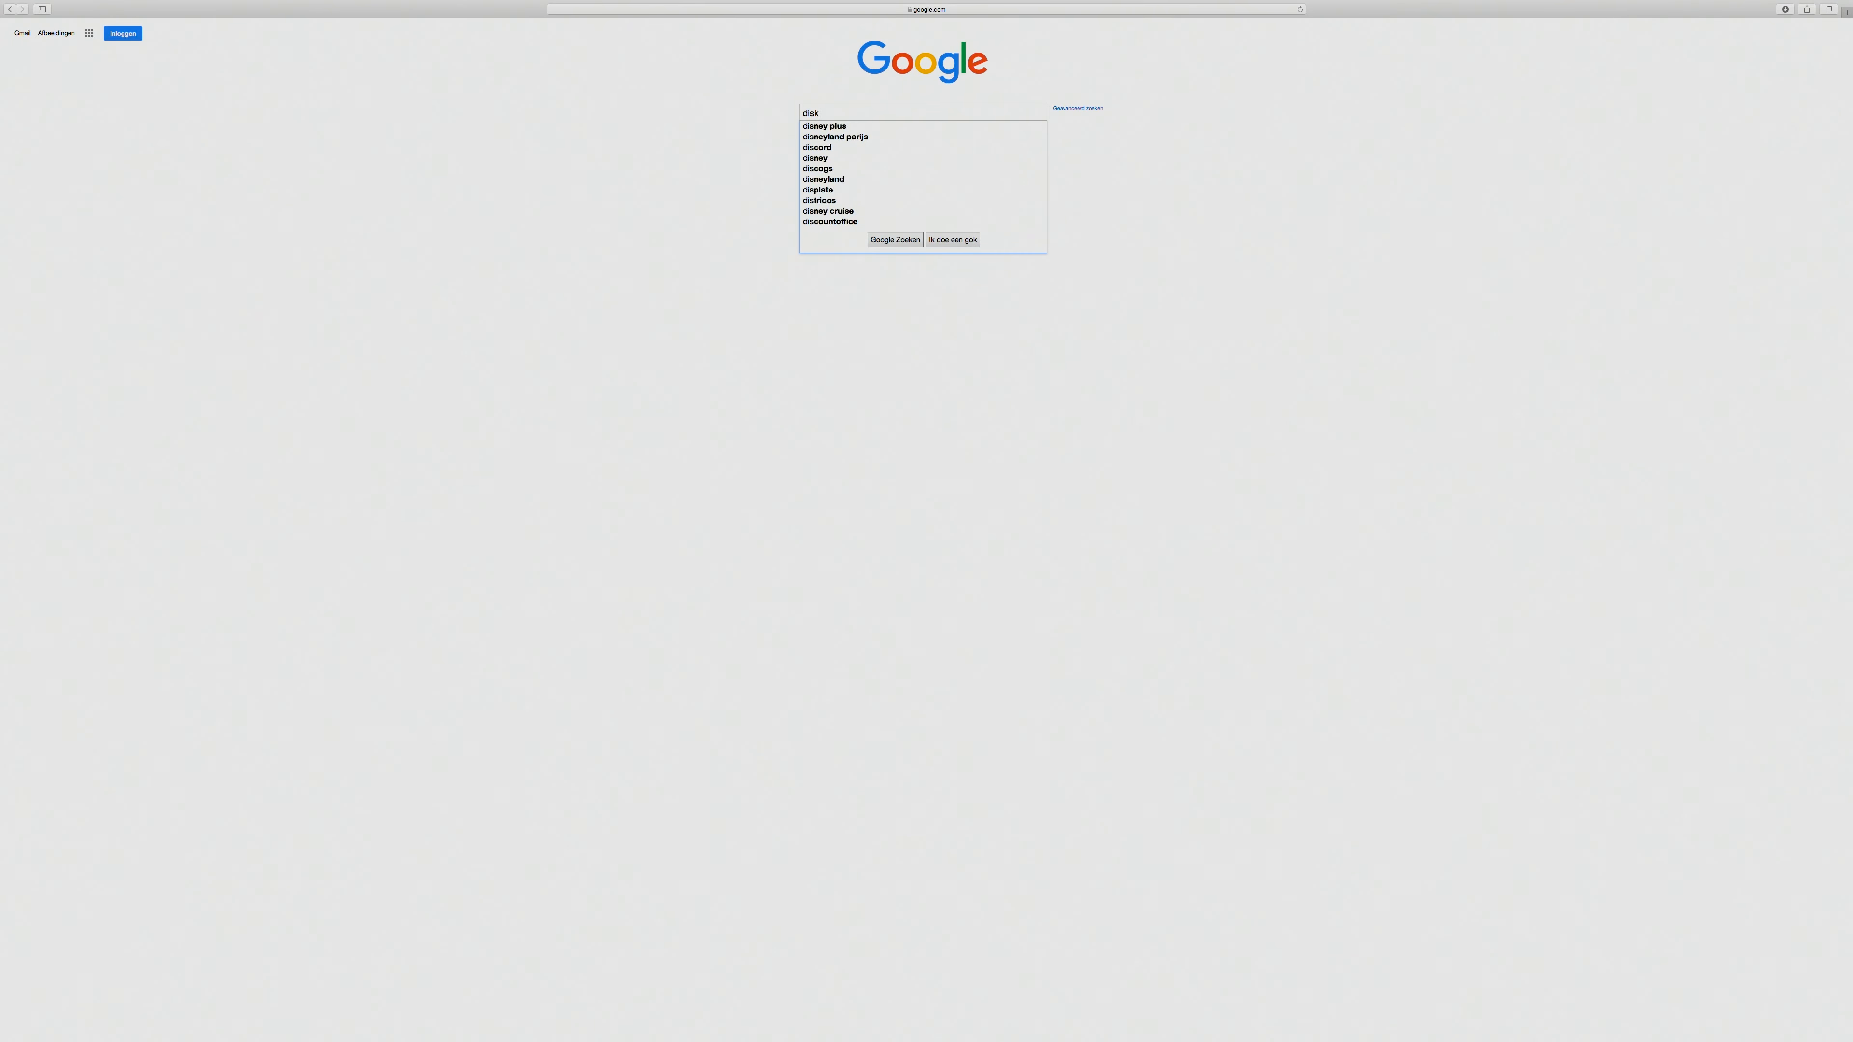
text( maker )
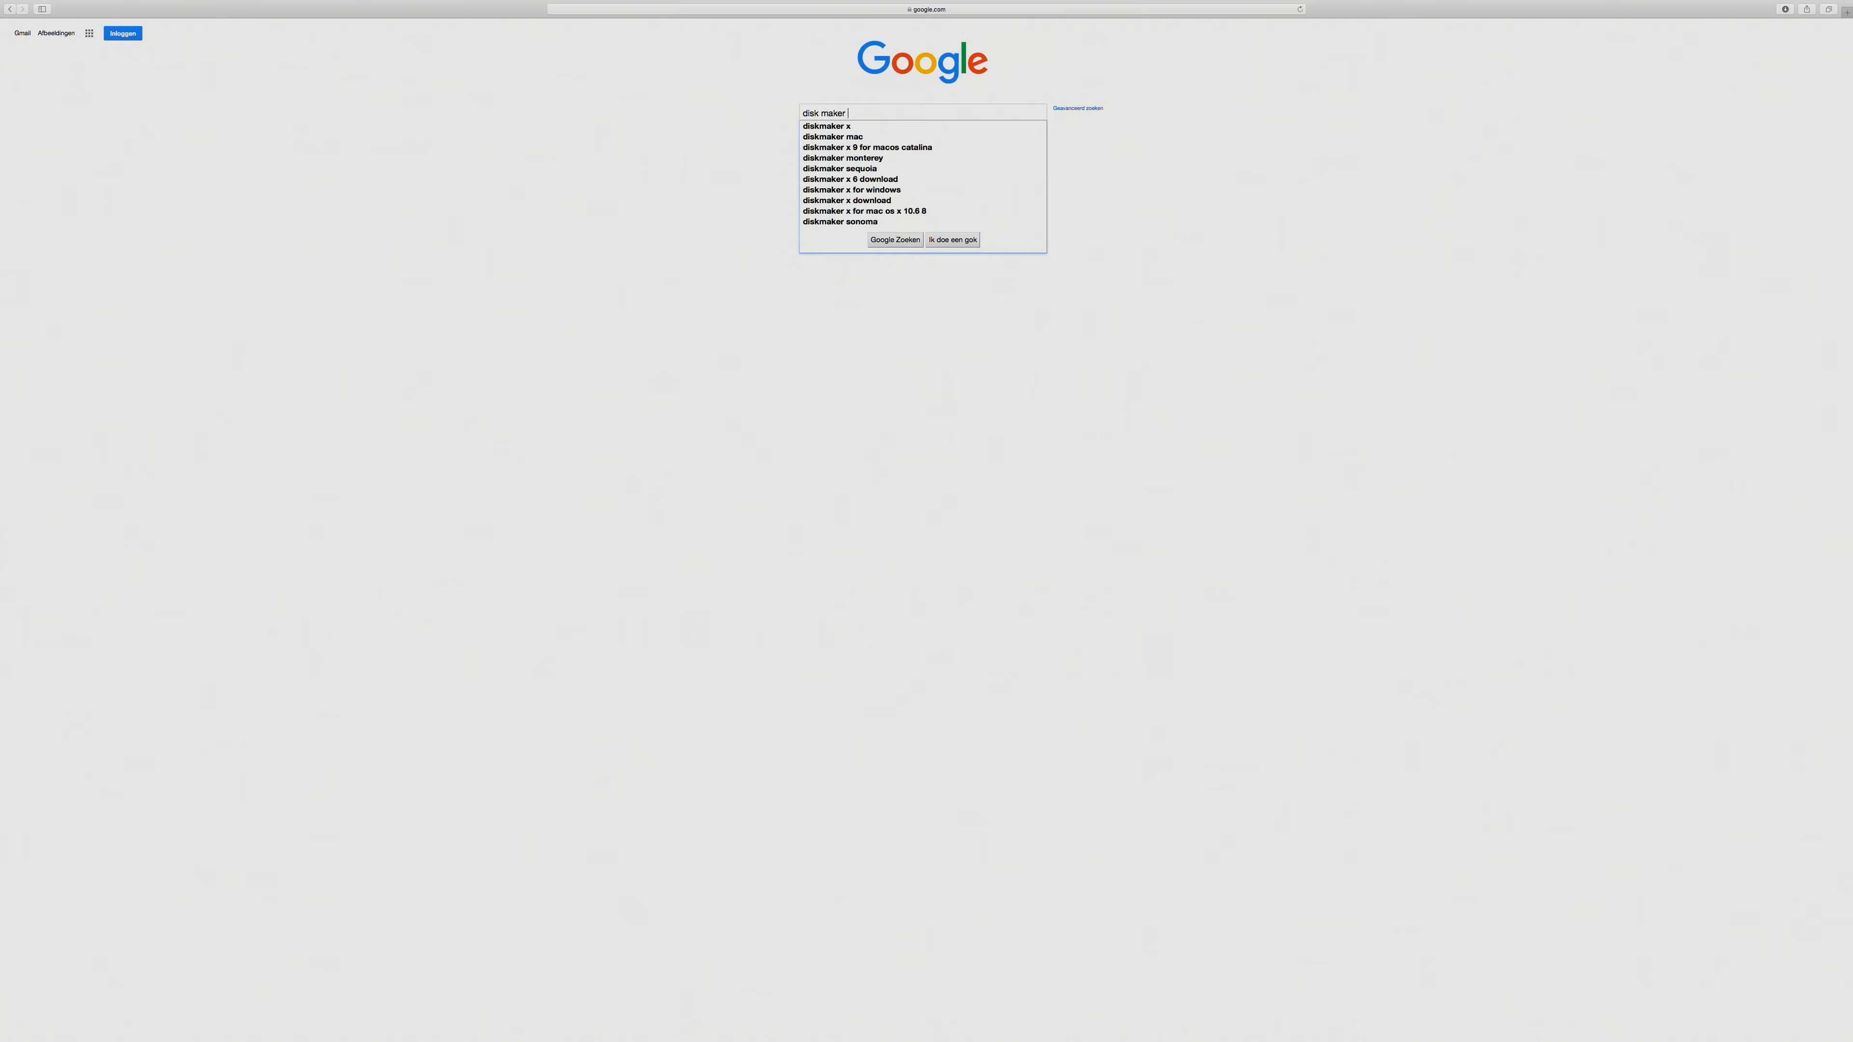
text(x)
key(Return)
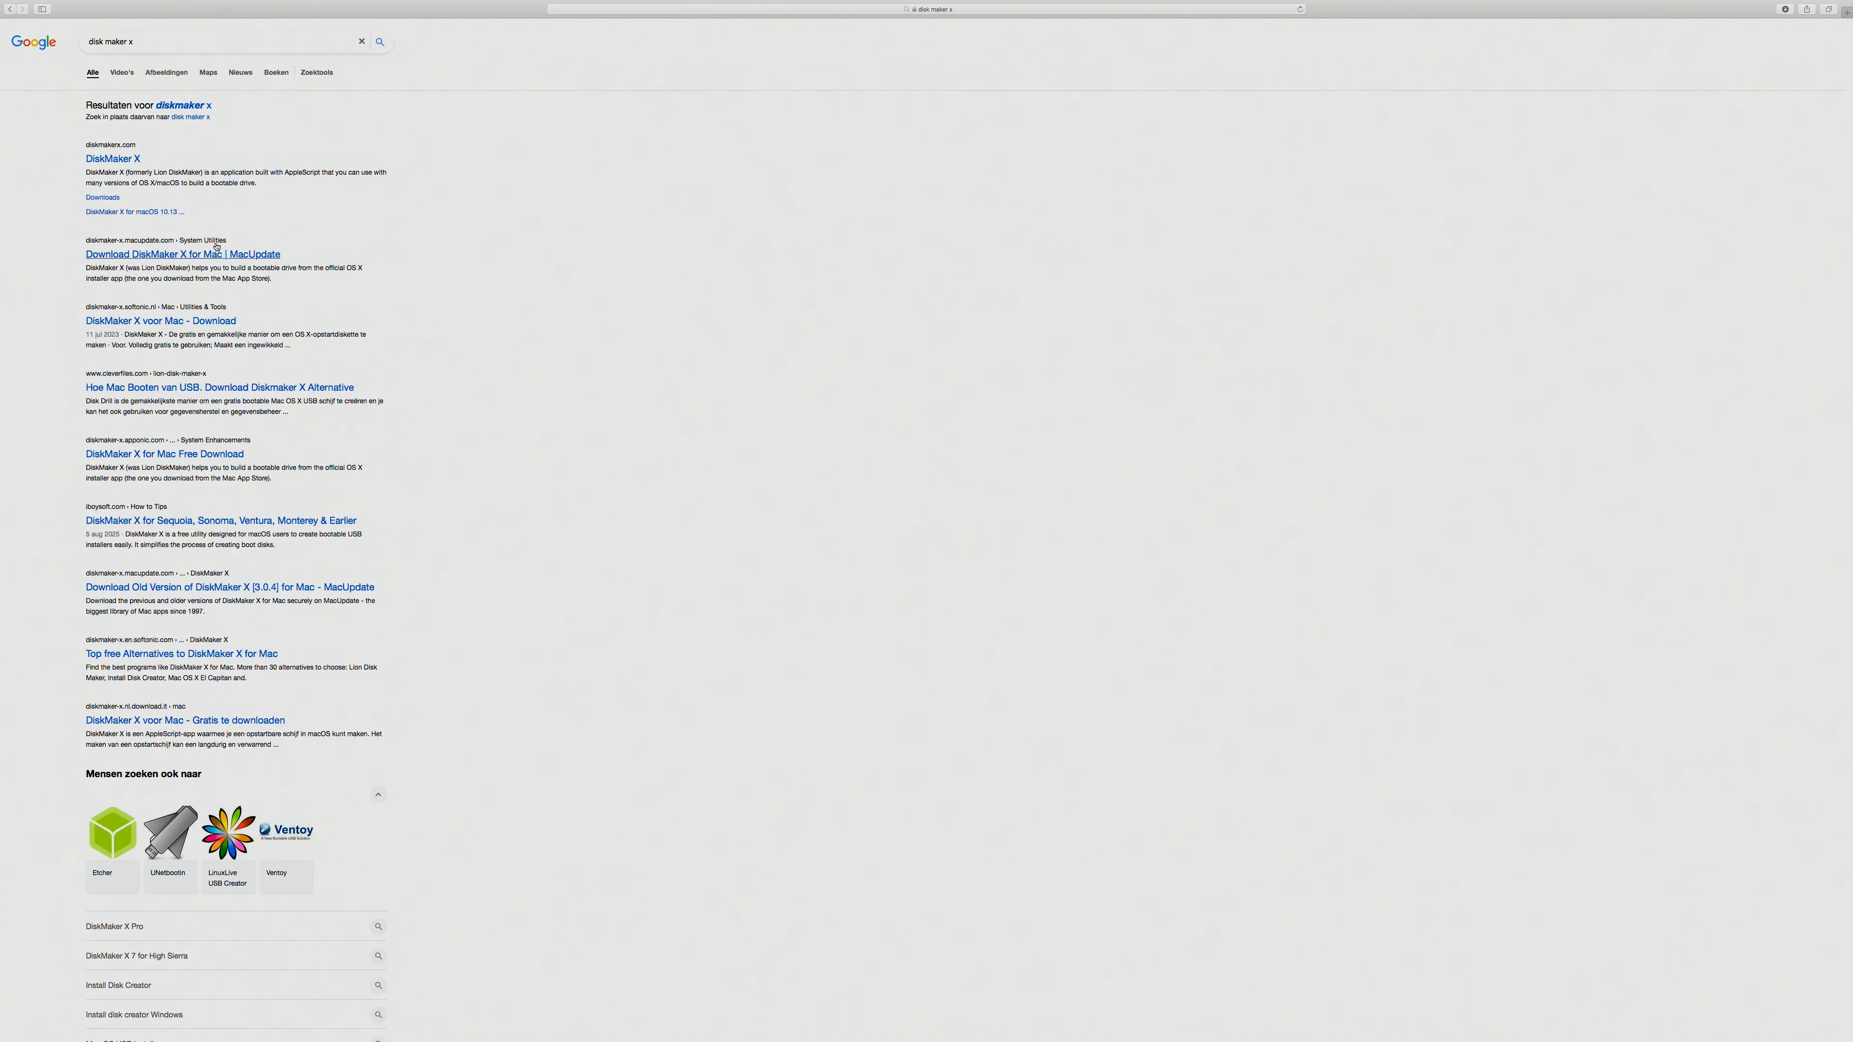
click(113, 157)
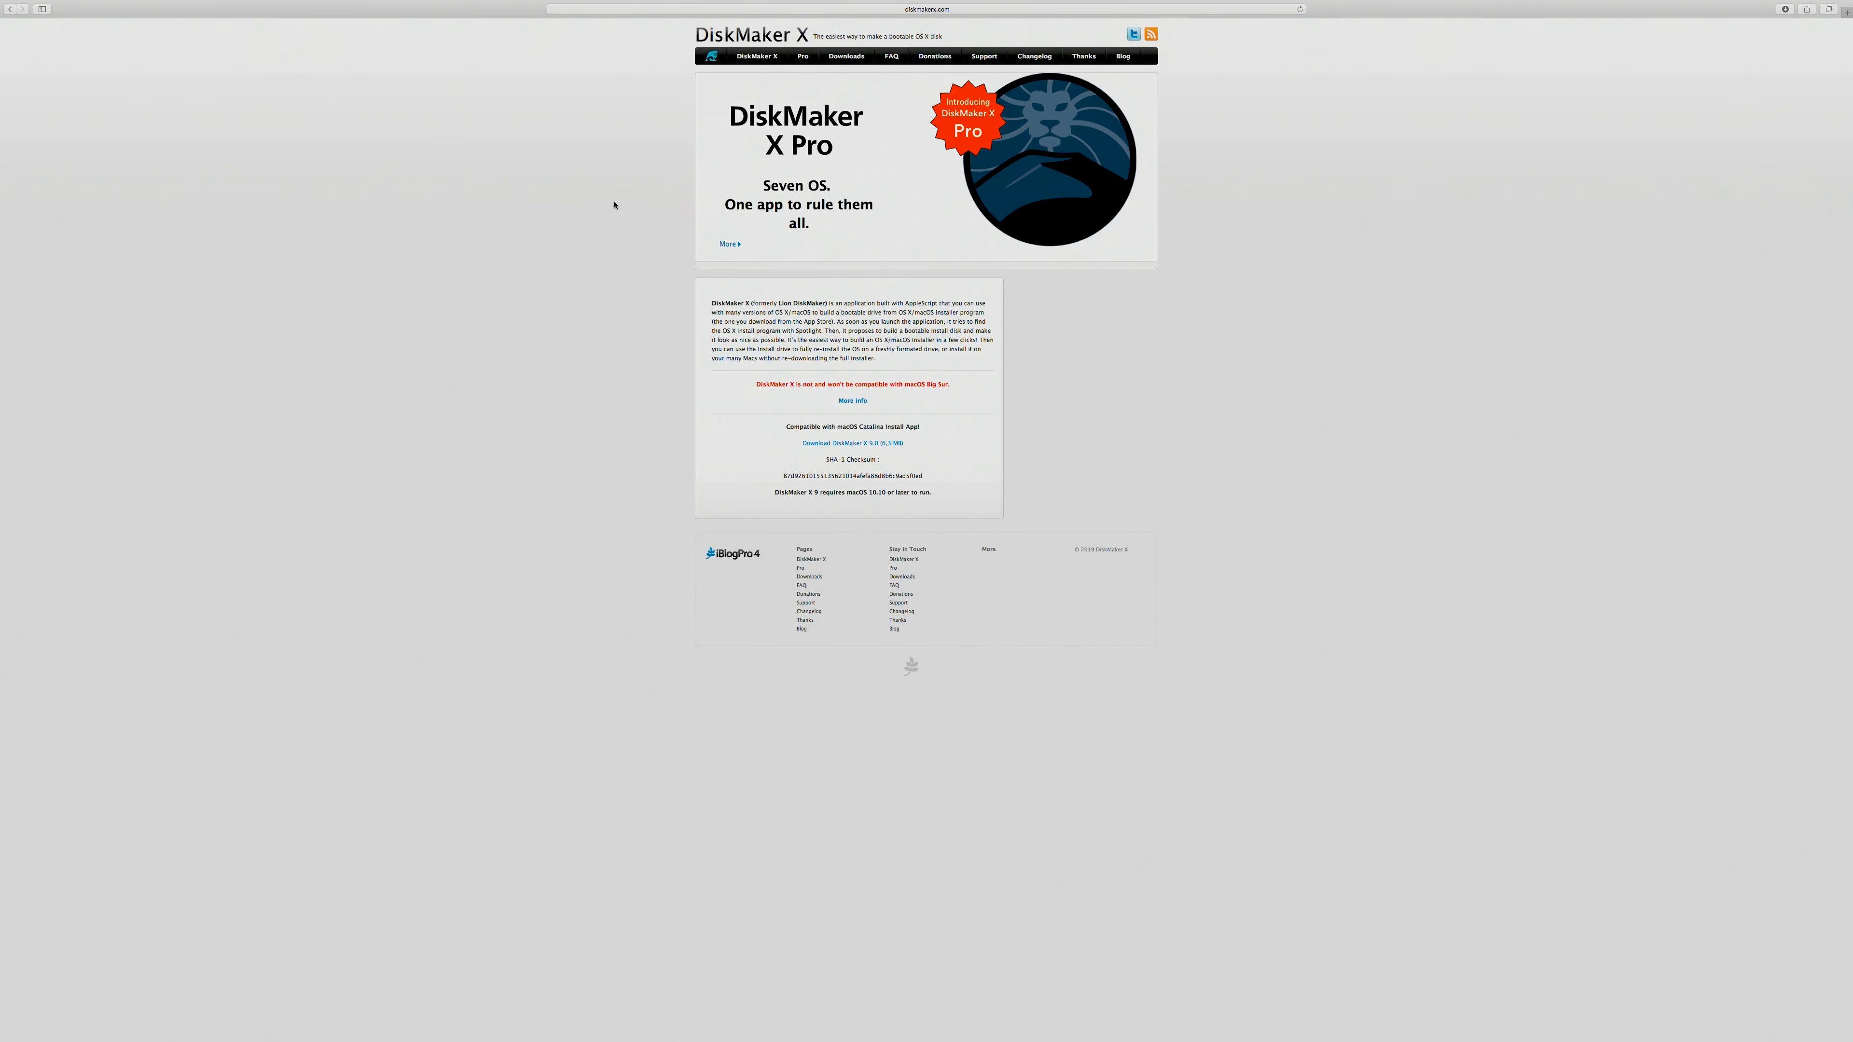
click(841, 57)
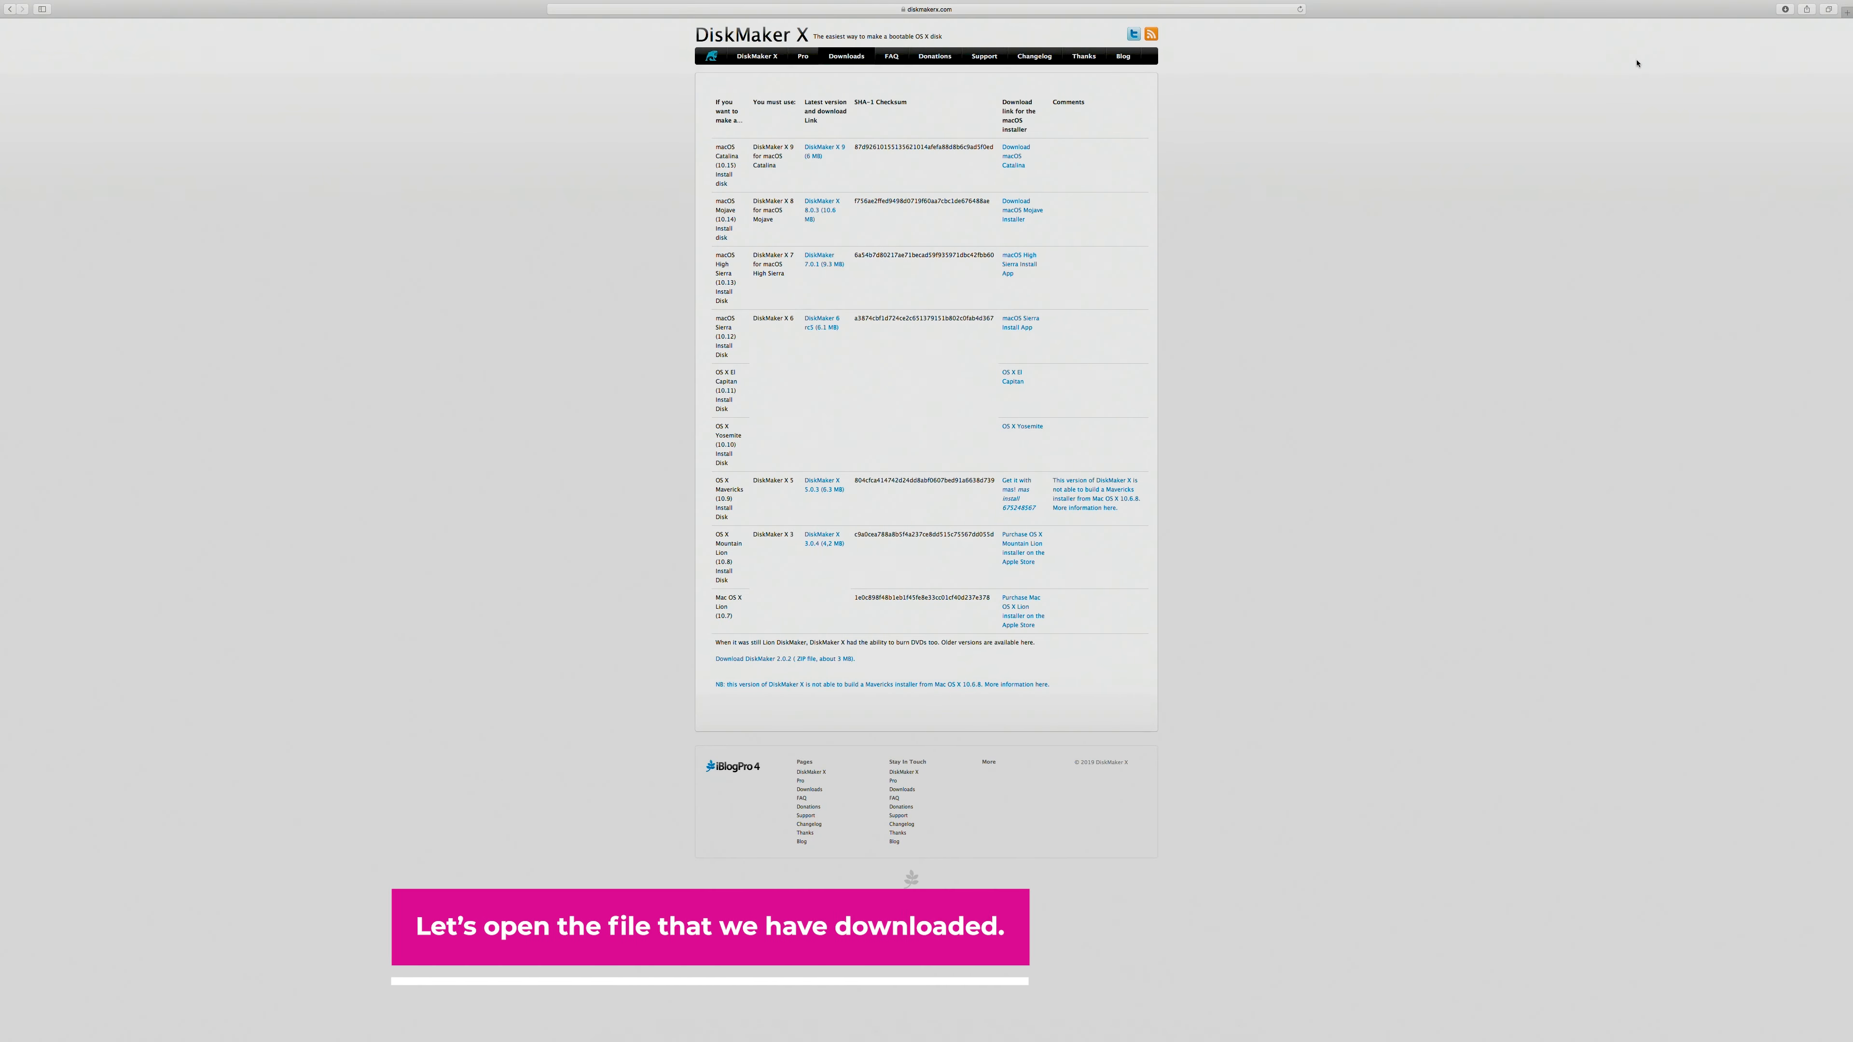
Locate the downloaded DiskMaker_X_701.dmg in the Downloads folder and open the disk image.
click(1784, 9)
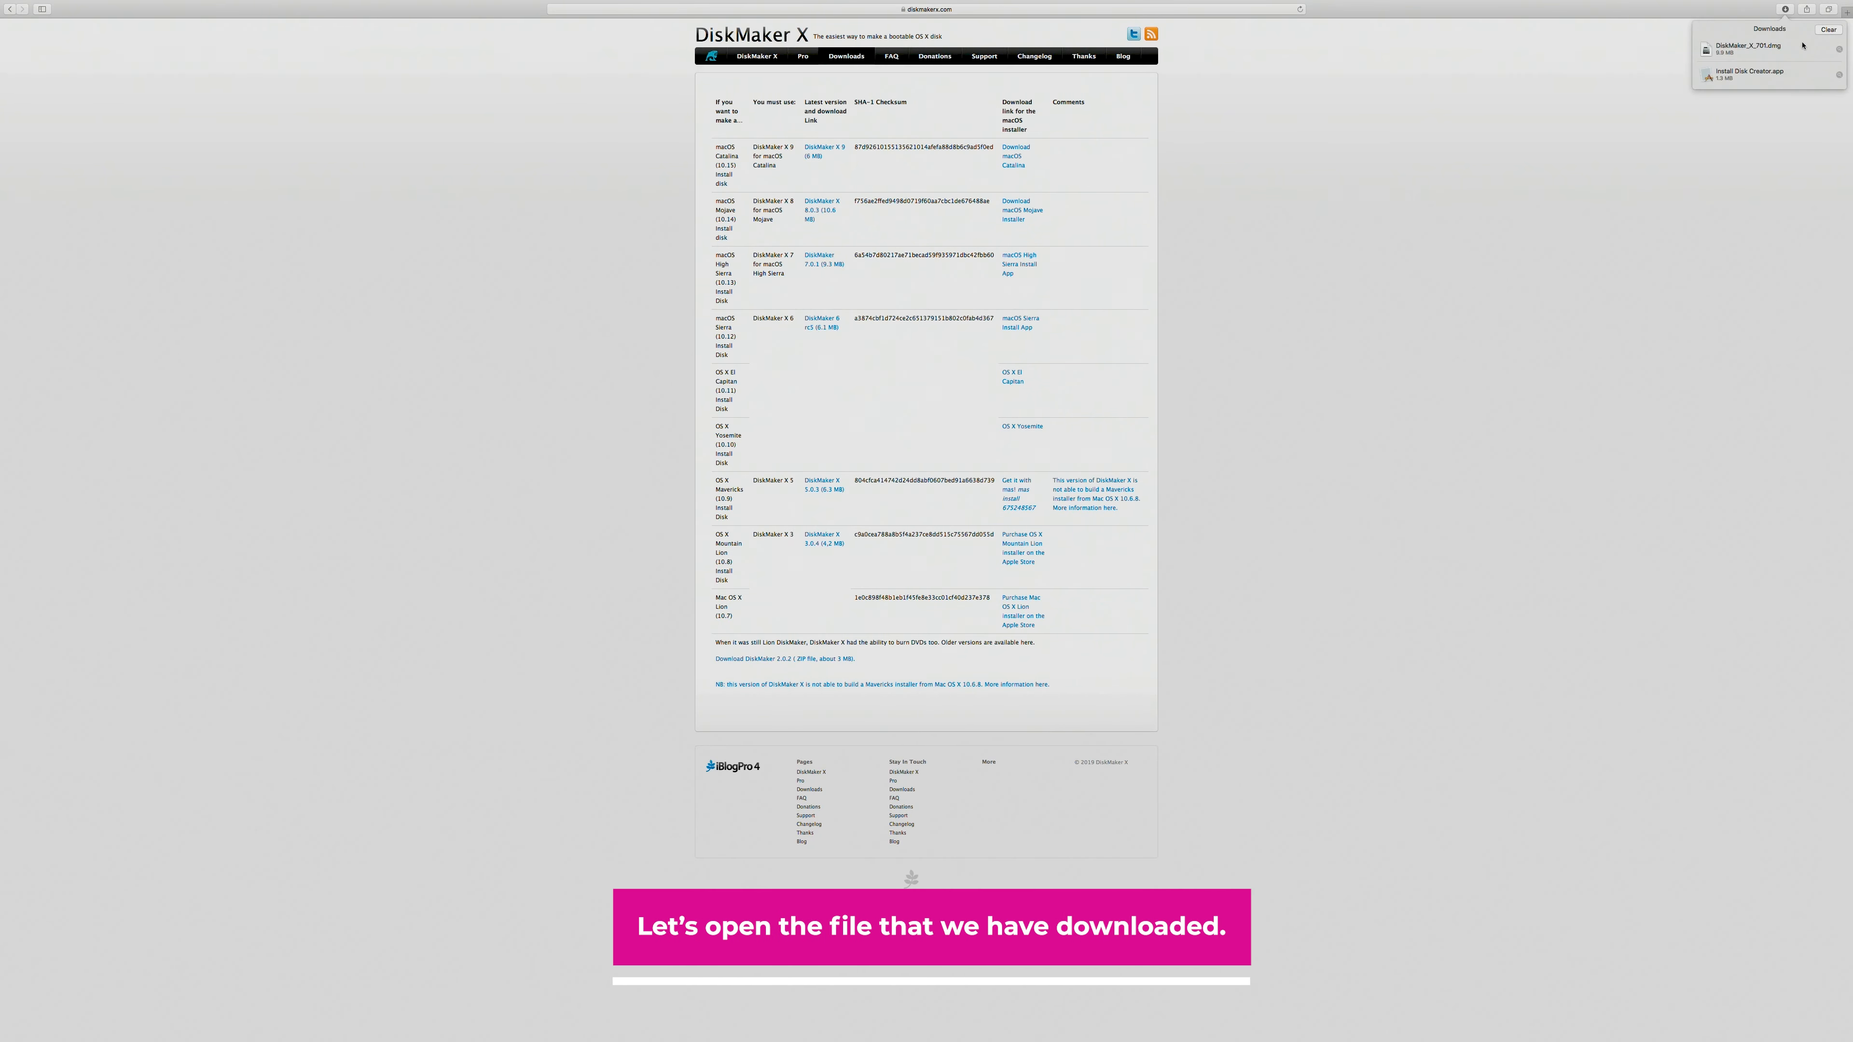
click(1828, 54)
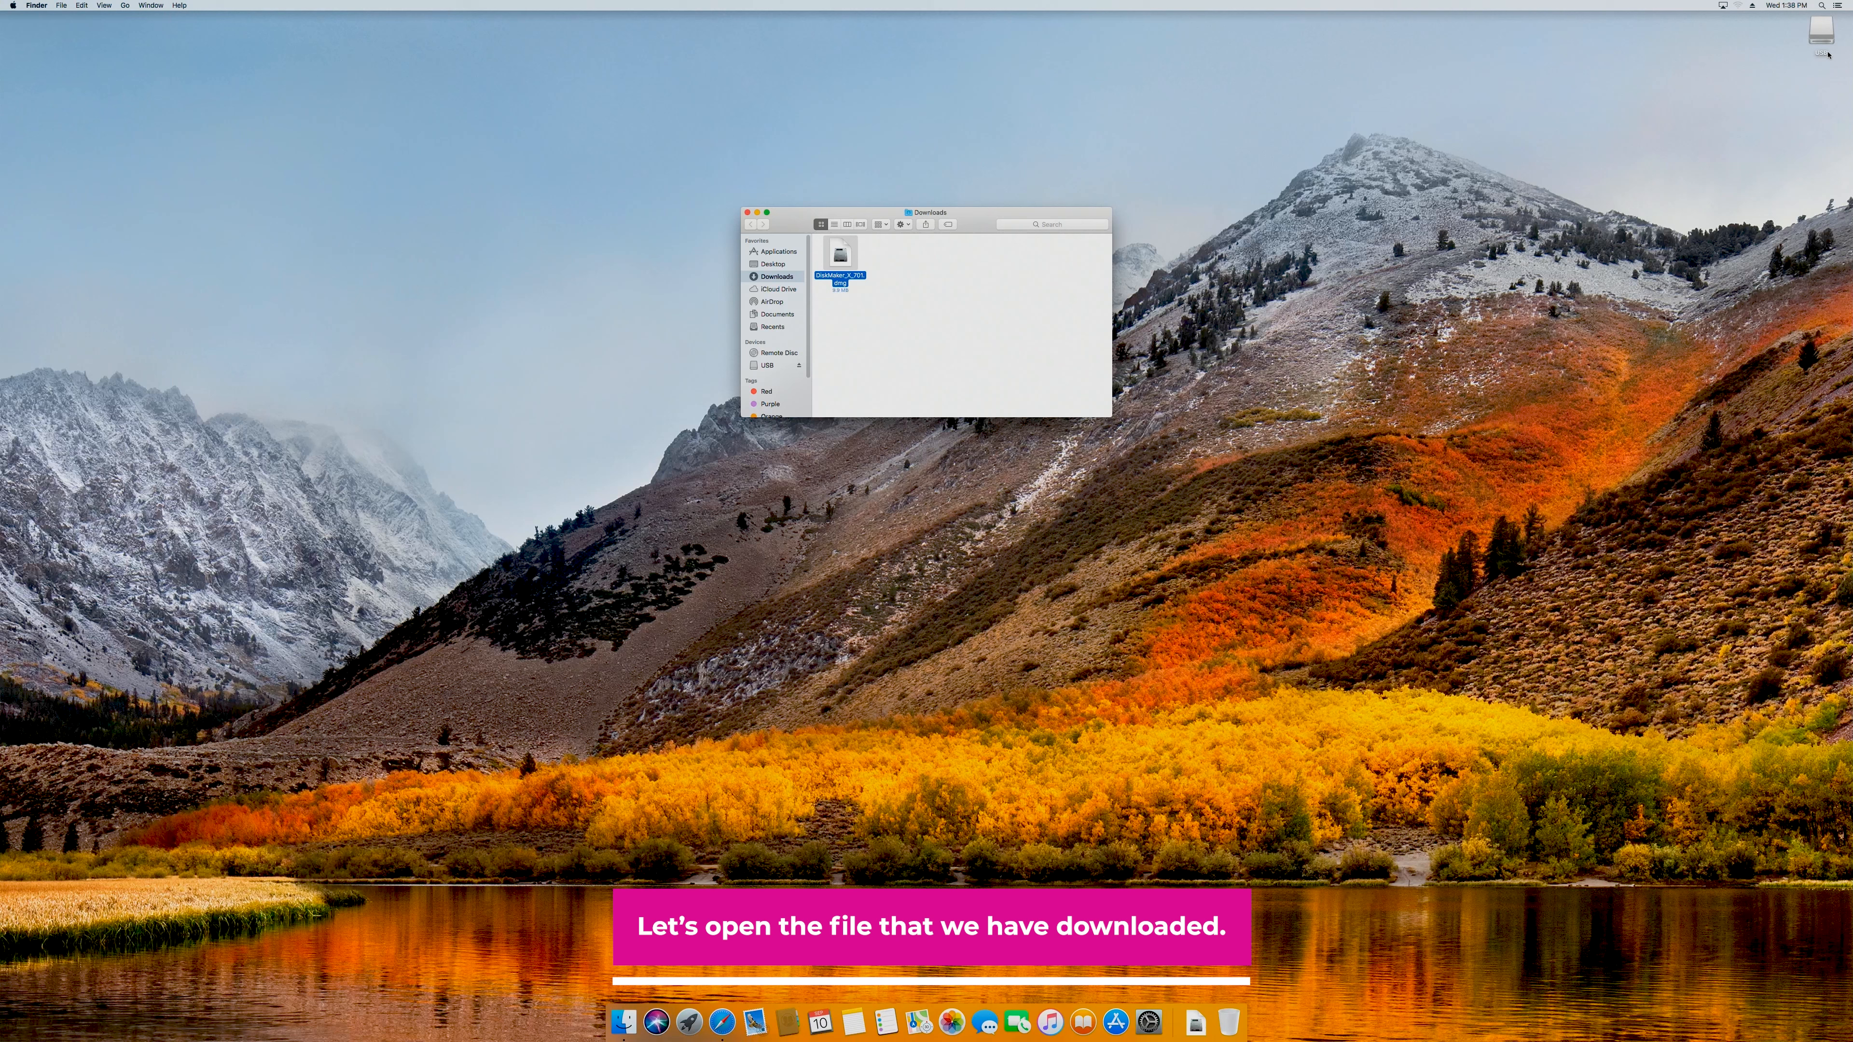
double_click(844, 258)
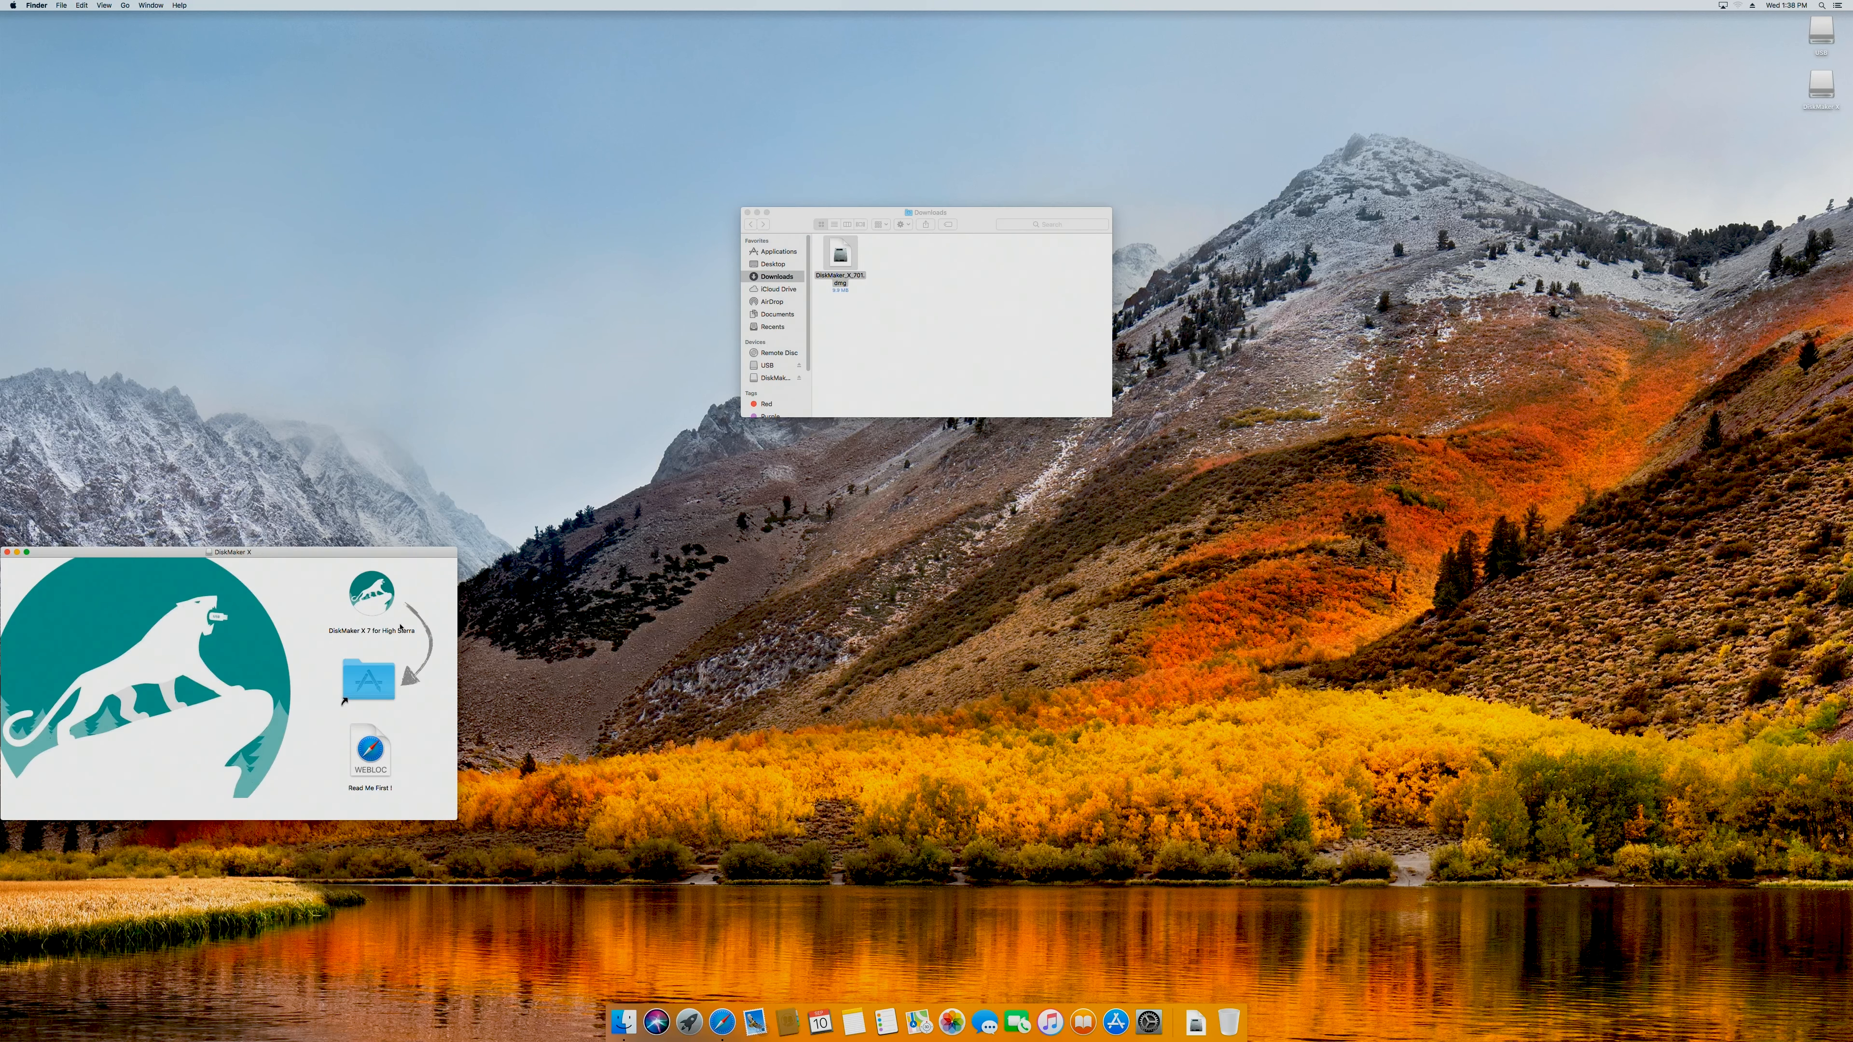
Launch DiskMaker X 7 for High Sierra, allow it to open, and decline the newer version.
click(364, 593)
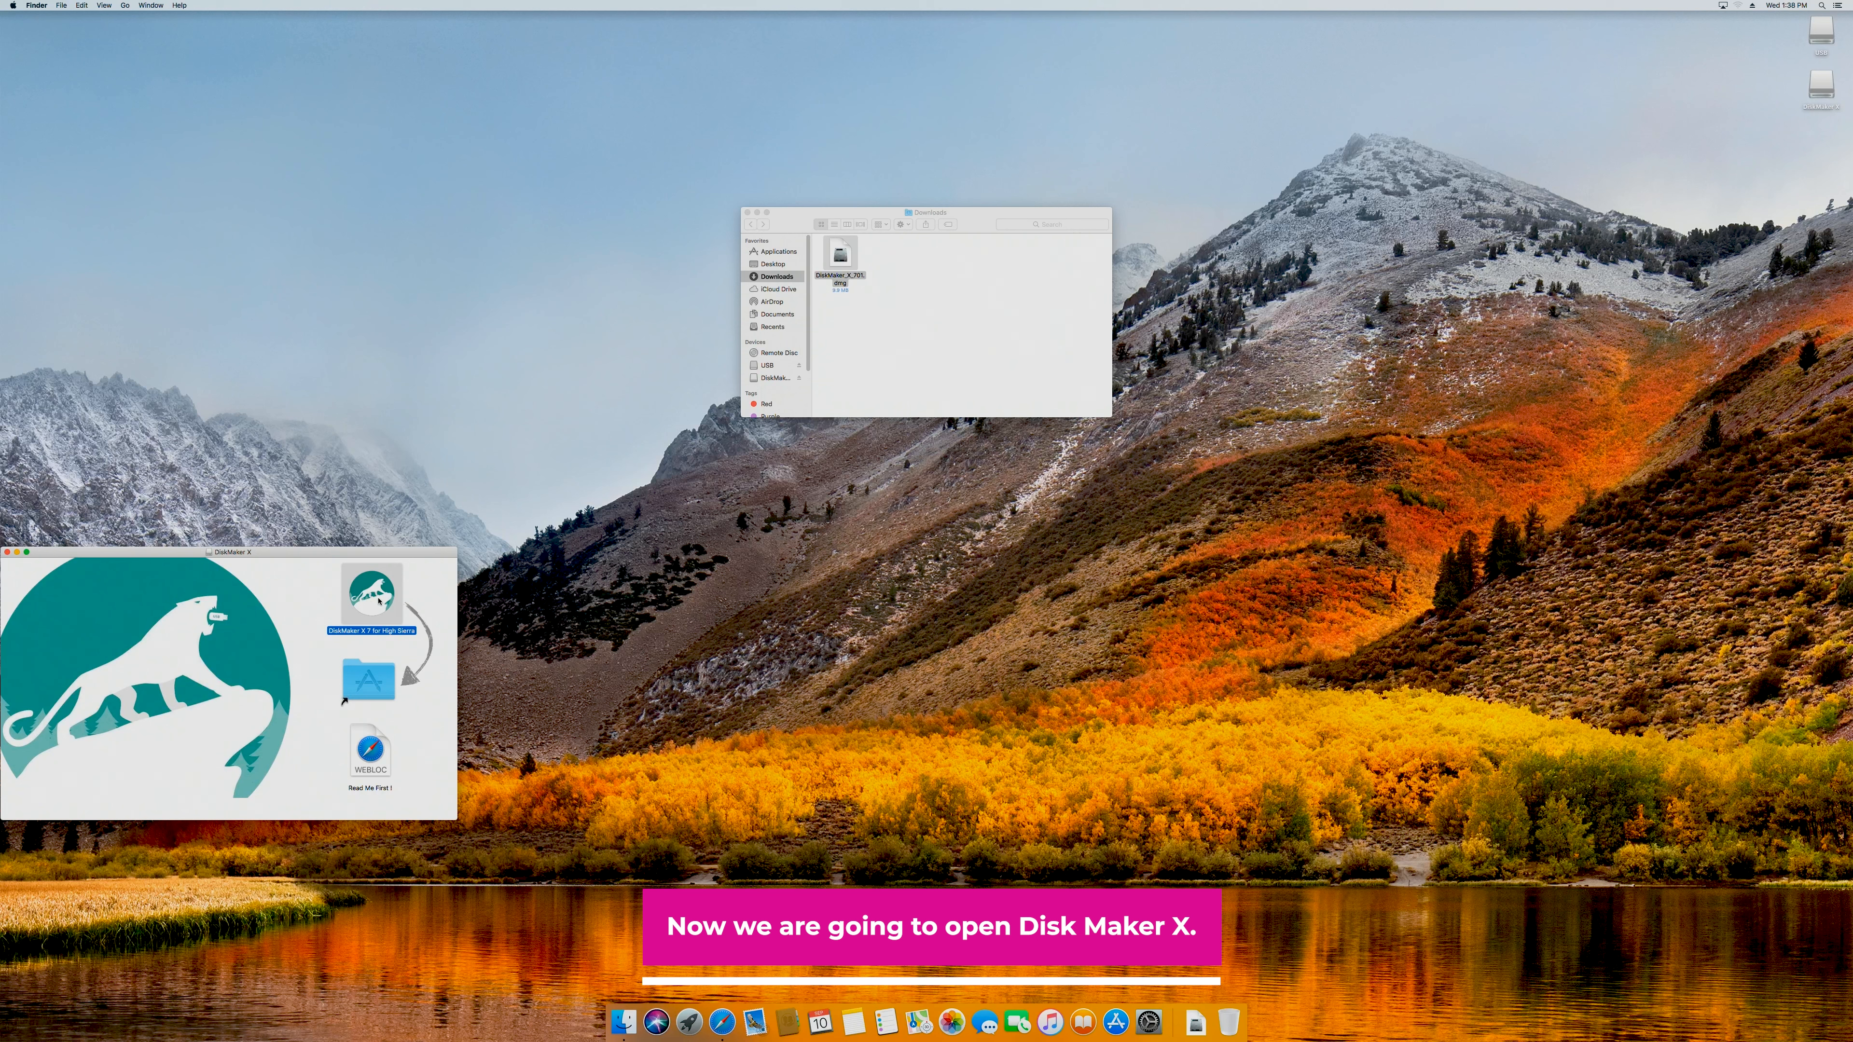
double_click(378, 600)
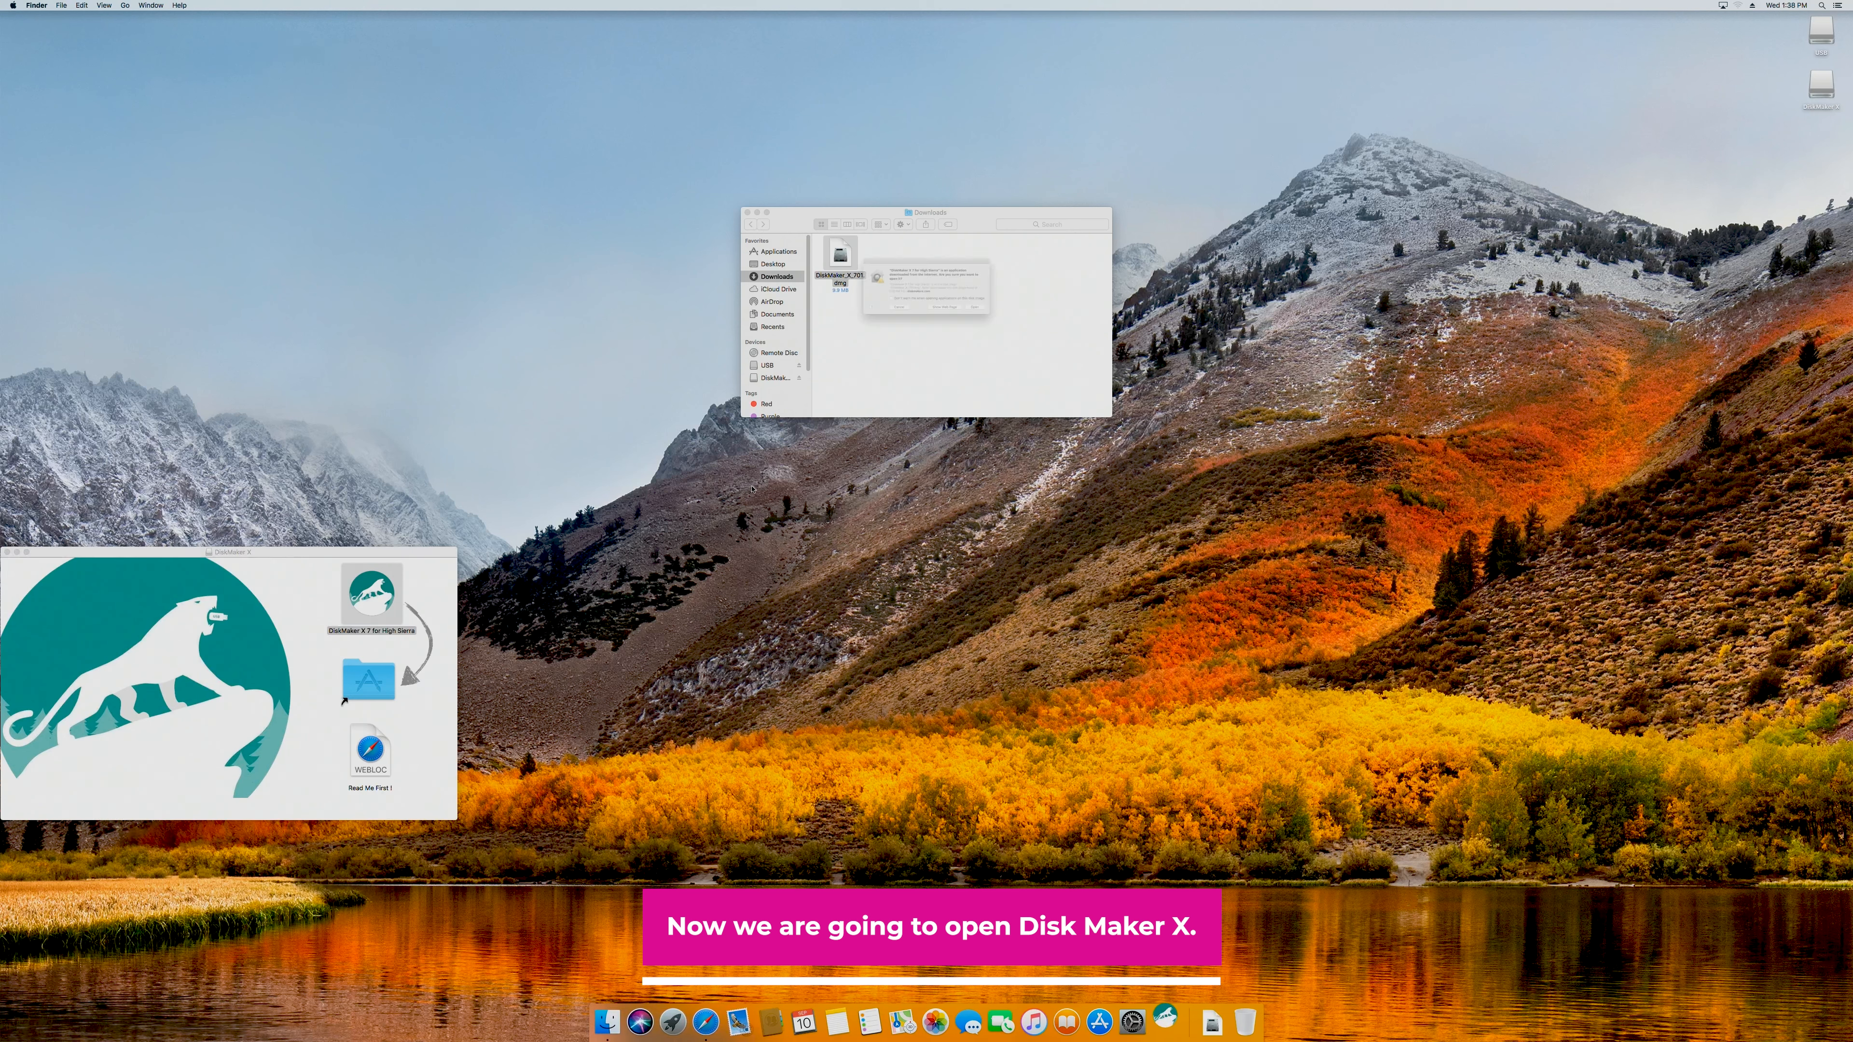
click(1017, 329)
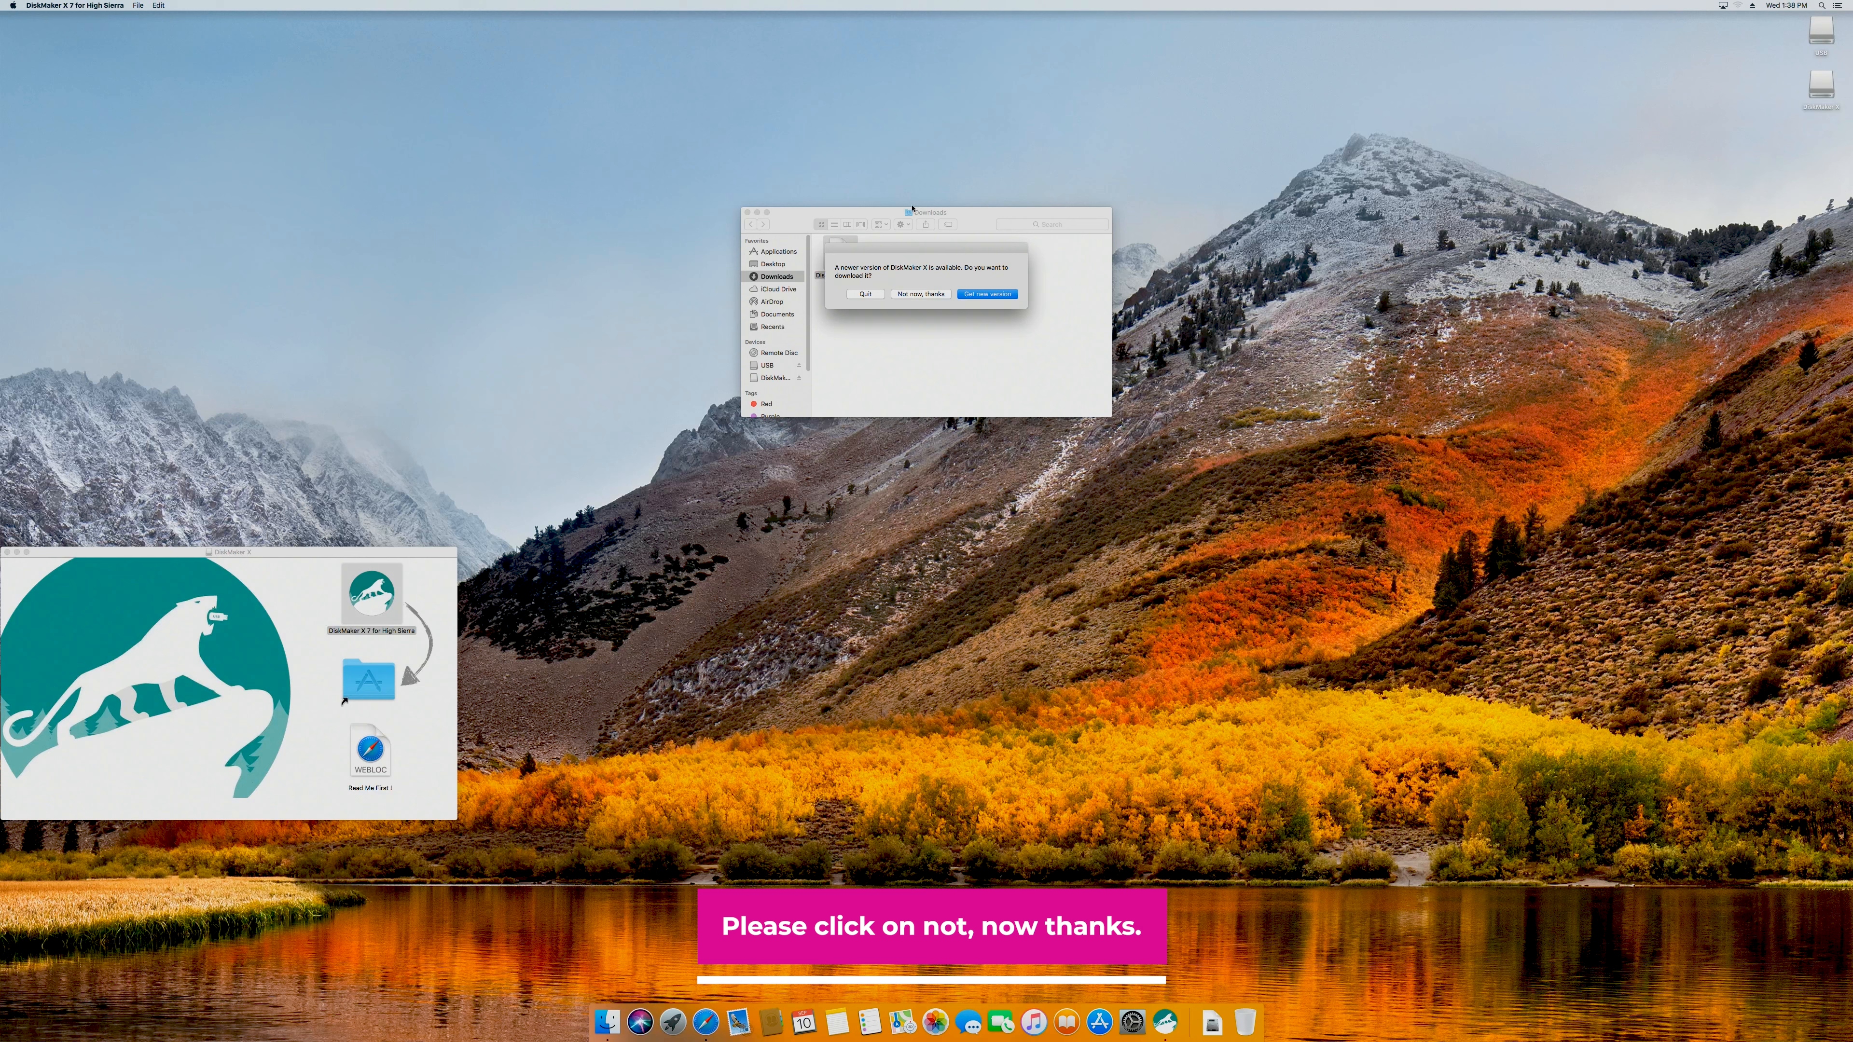
click(921, 293)
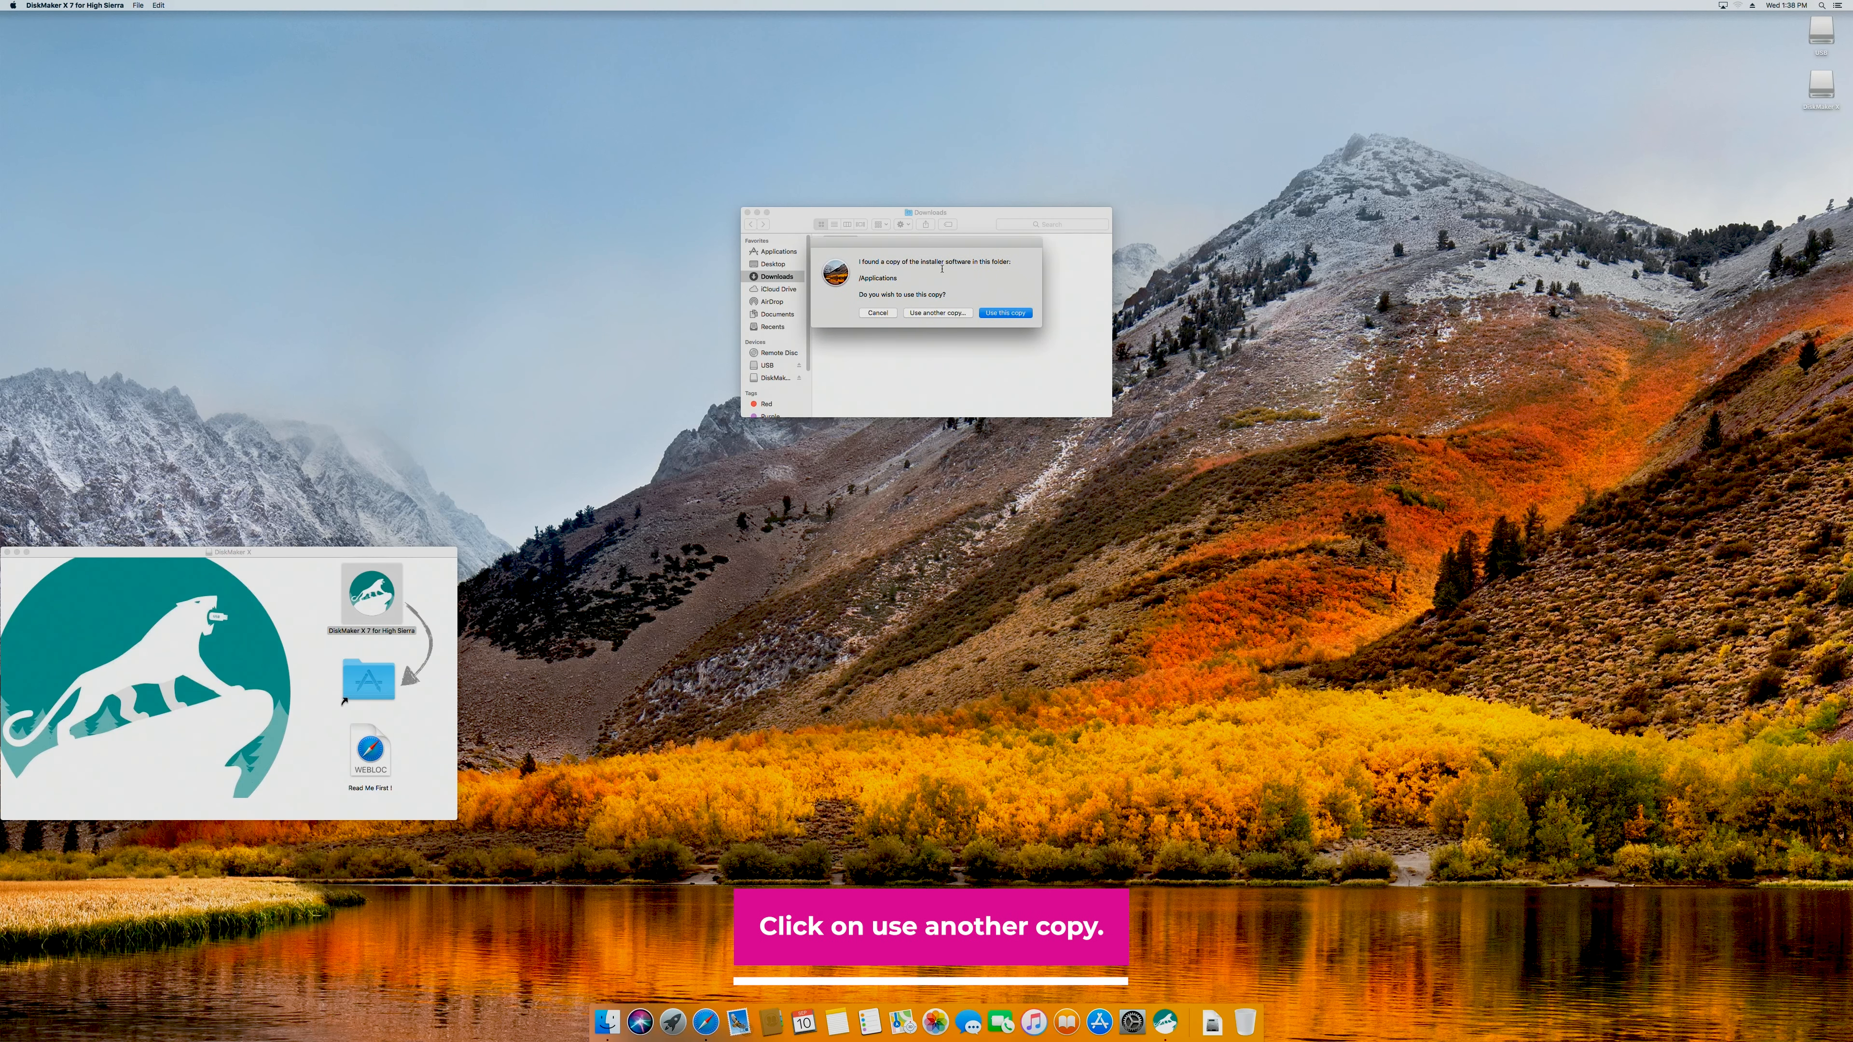
Choose to use another installer copy and select Install macOS High Sierra from the Applications folder.
click(939, 313)
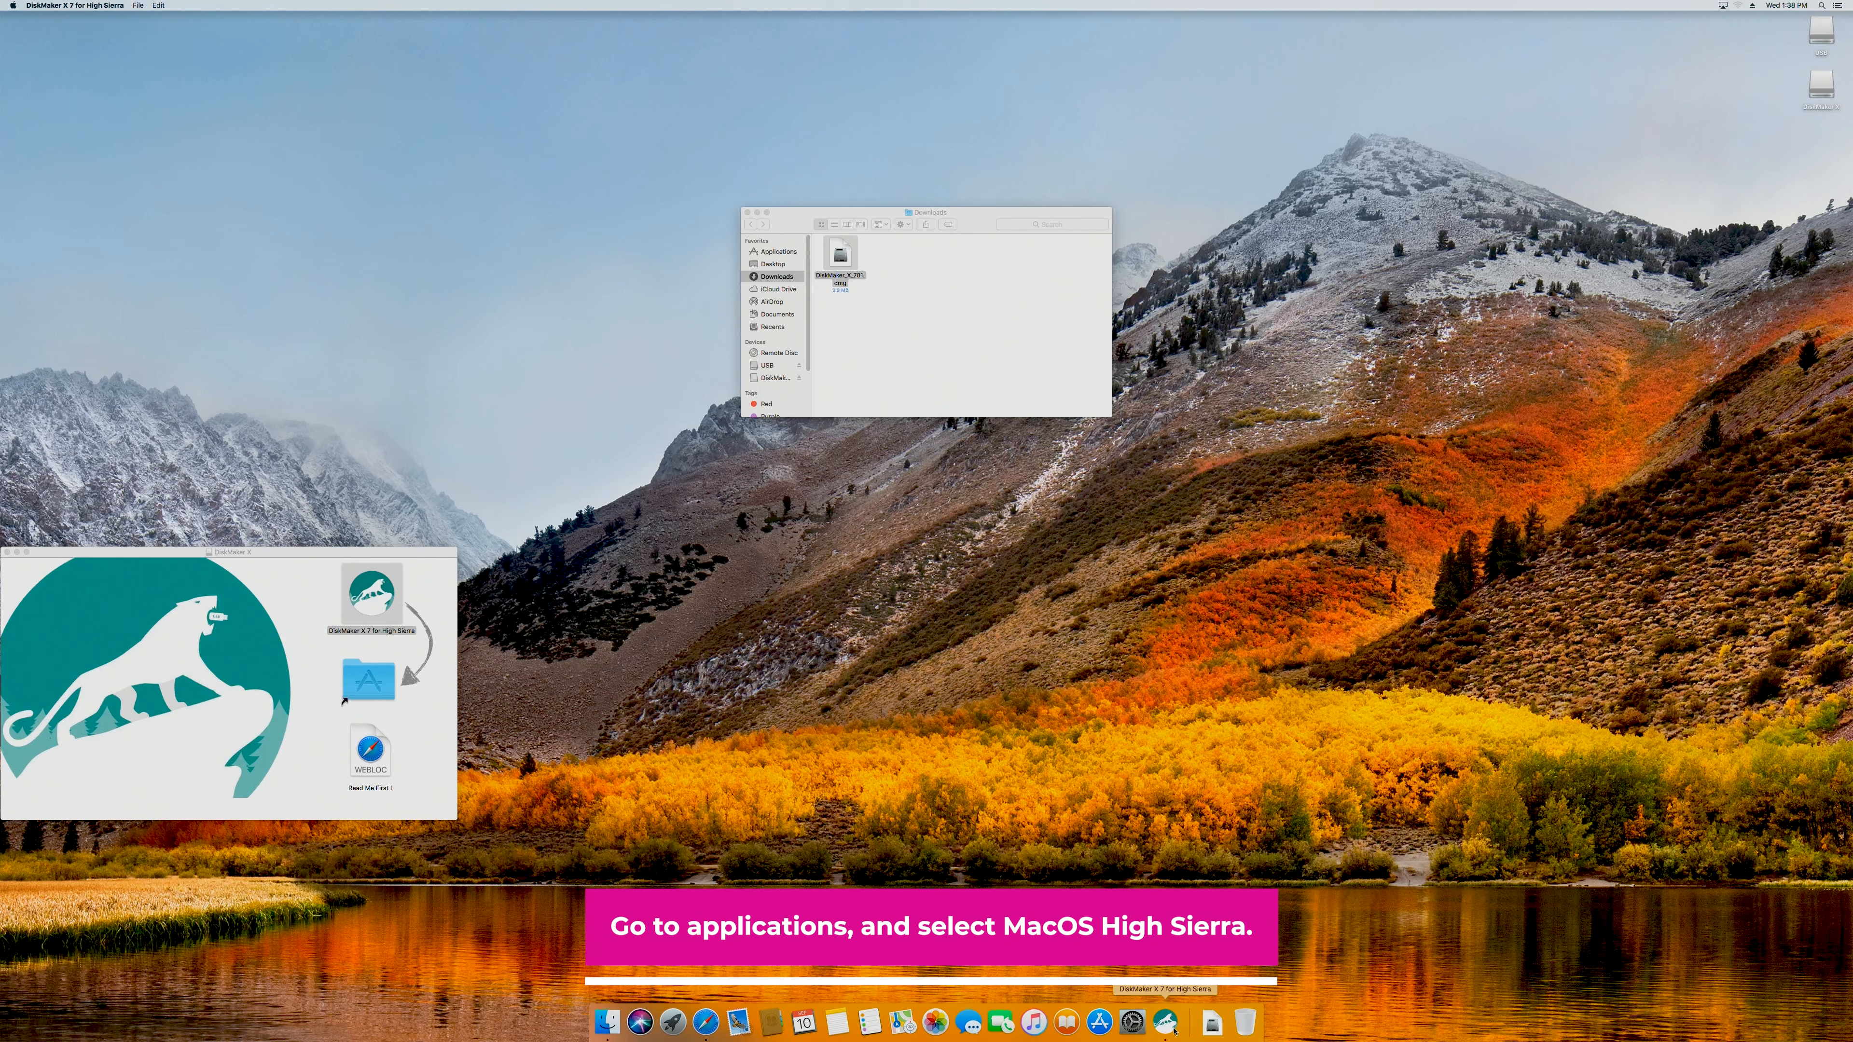
click(789, 270)
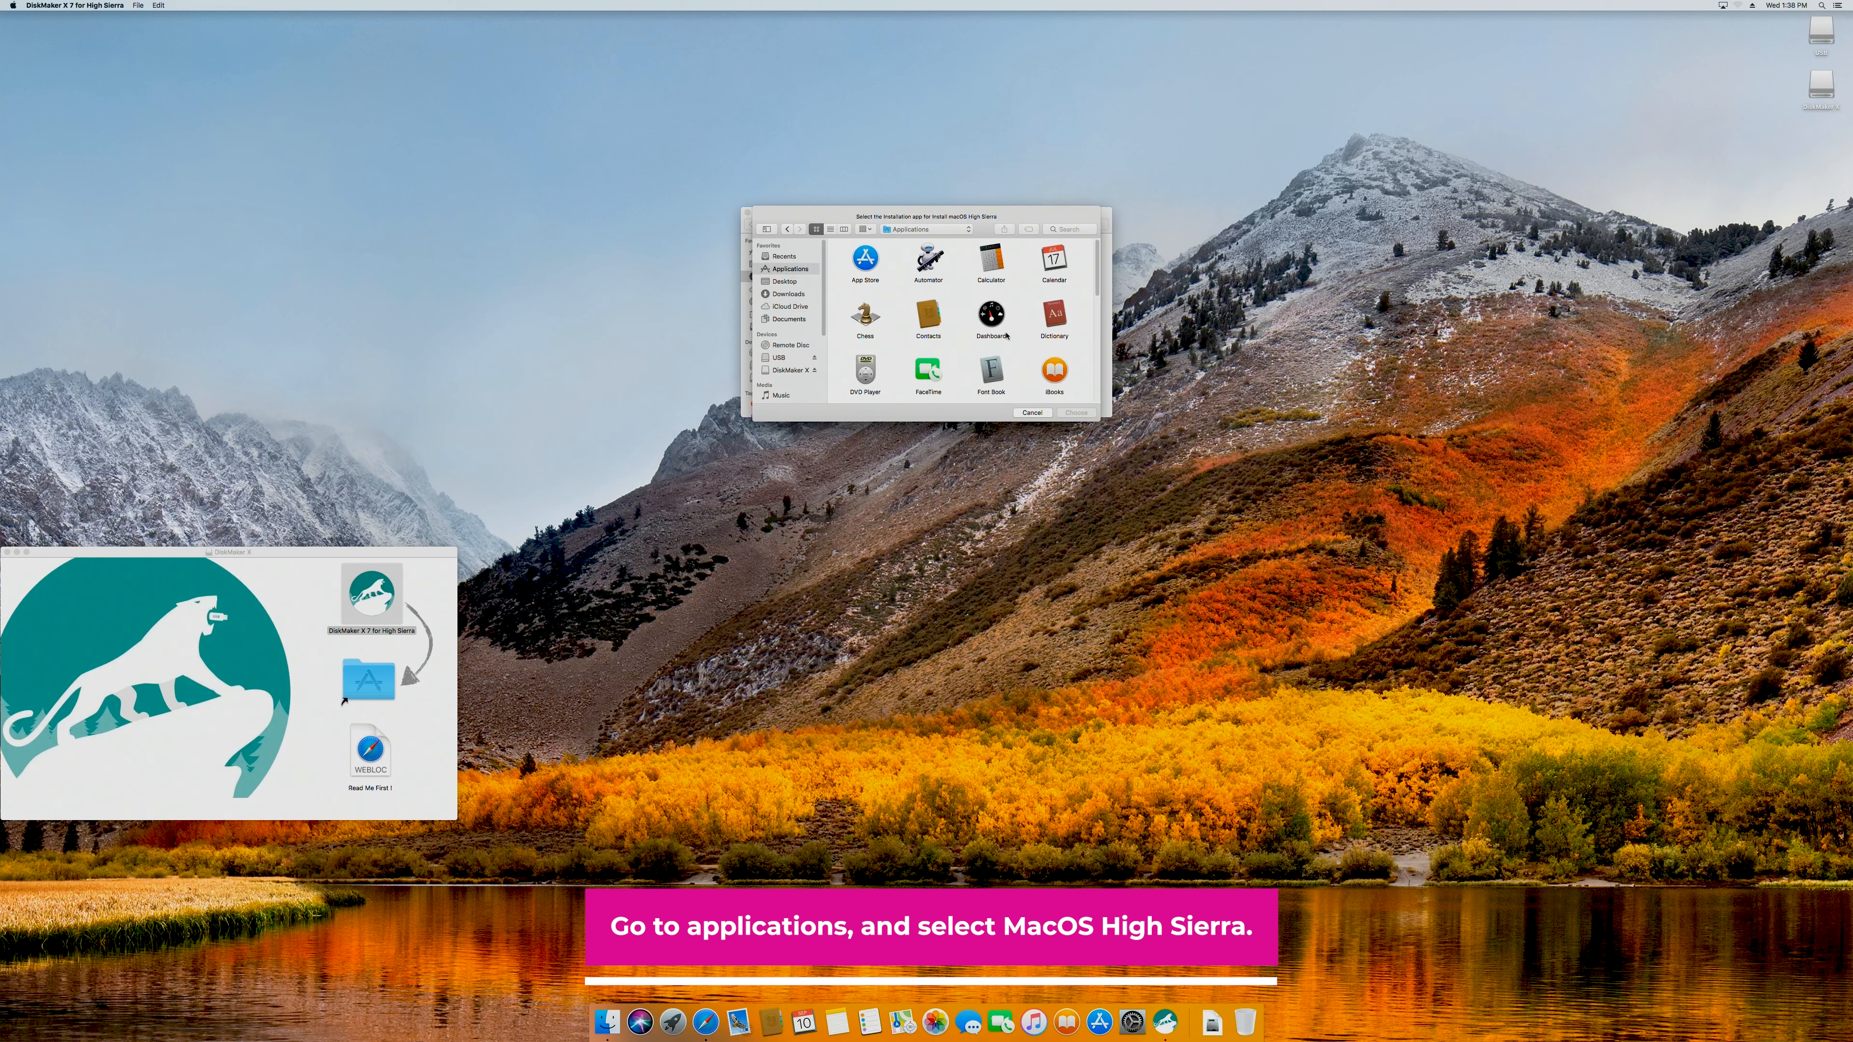
scroll(1007, 334, down, 3)
scroll(977, 336, down, 2)
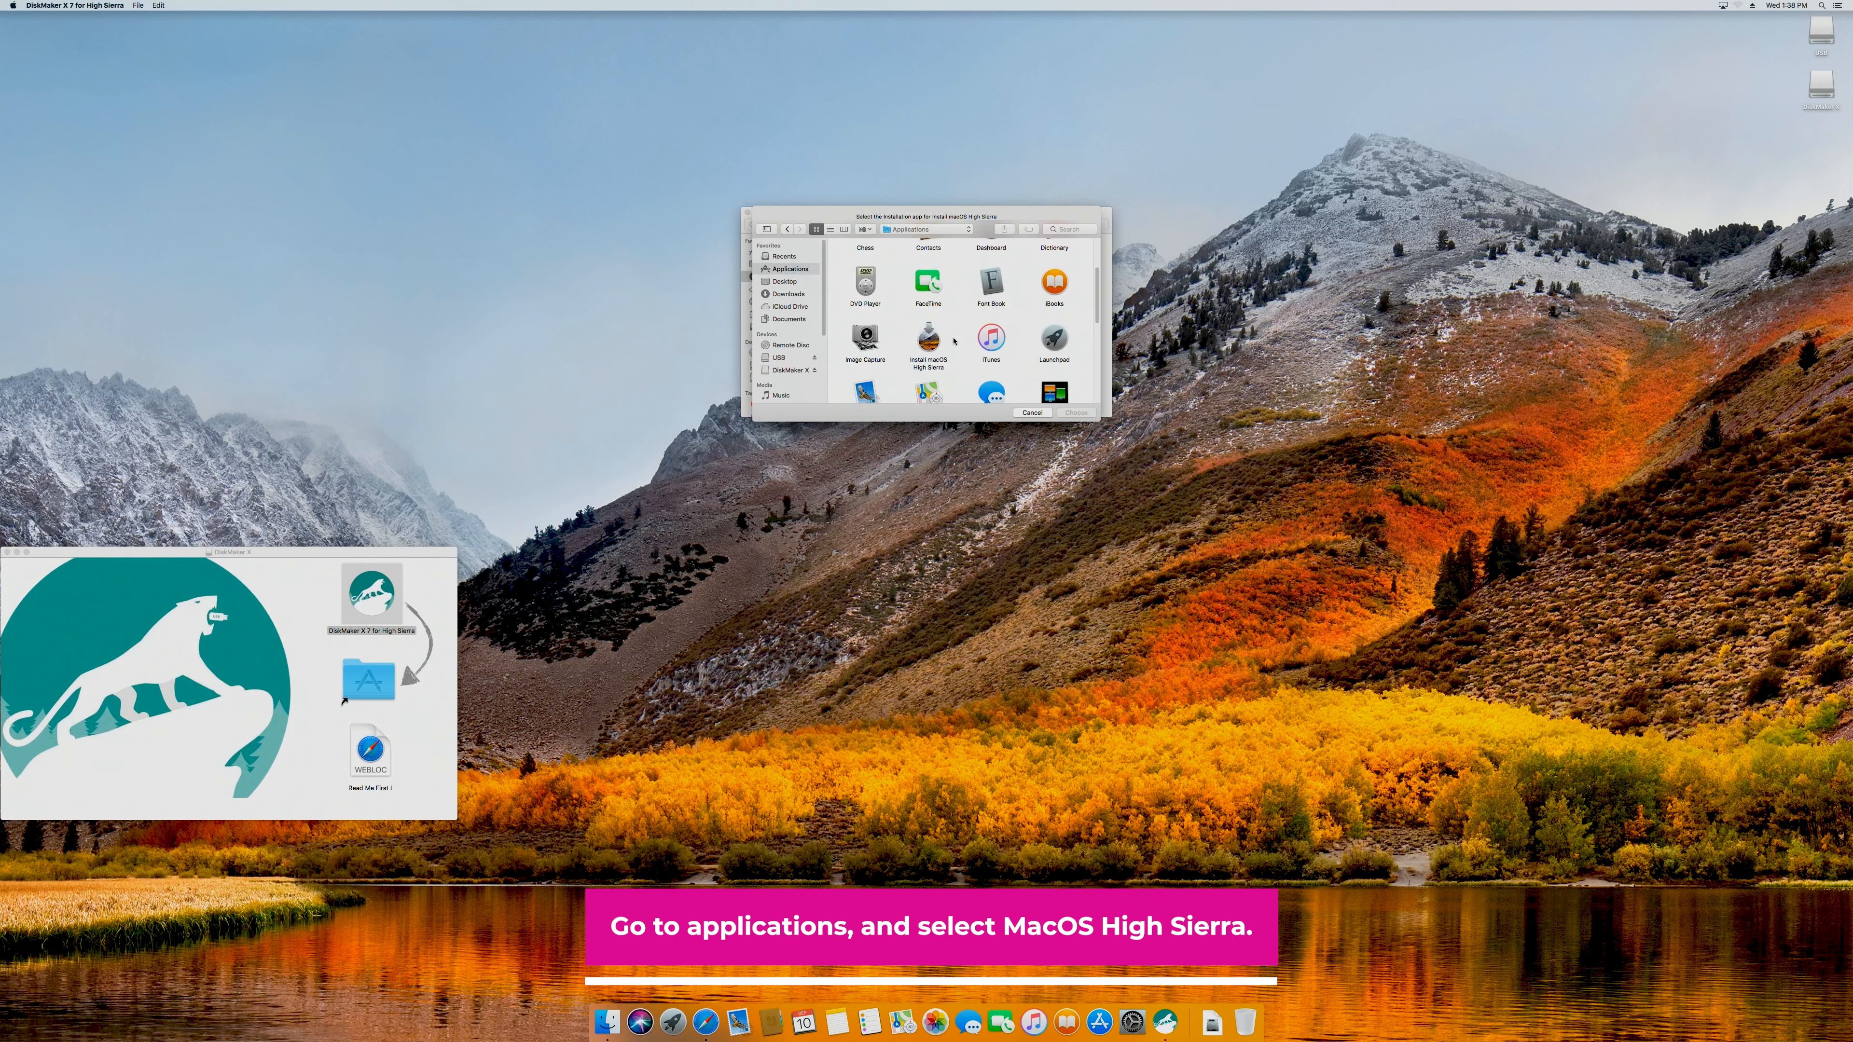
click(921, 340)
double_click(923, 339)
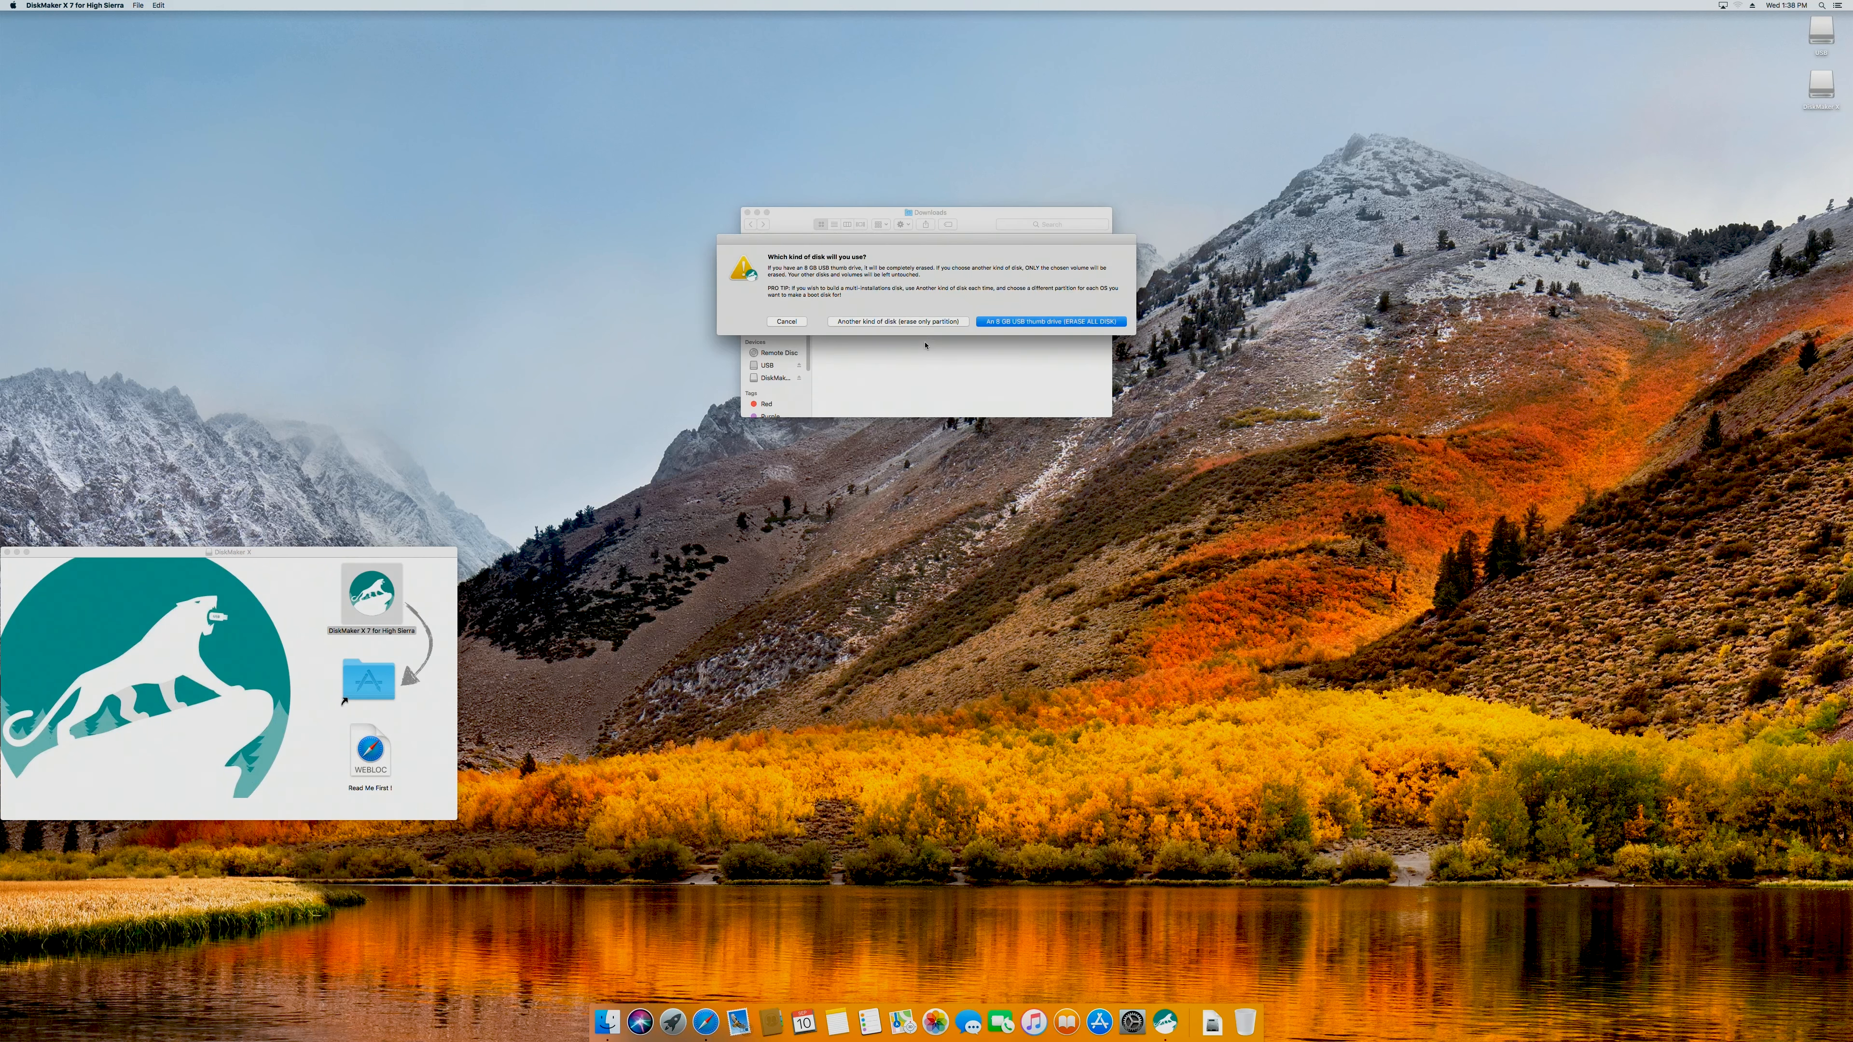
Set the disk kind to an 8 GB USB thumb drive with full erase and choose the USB volume as the boot disk.
click(1031, 322)
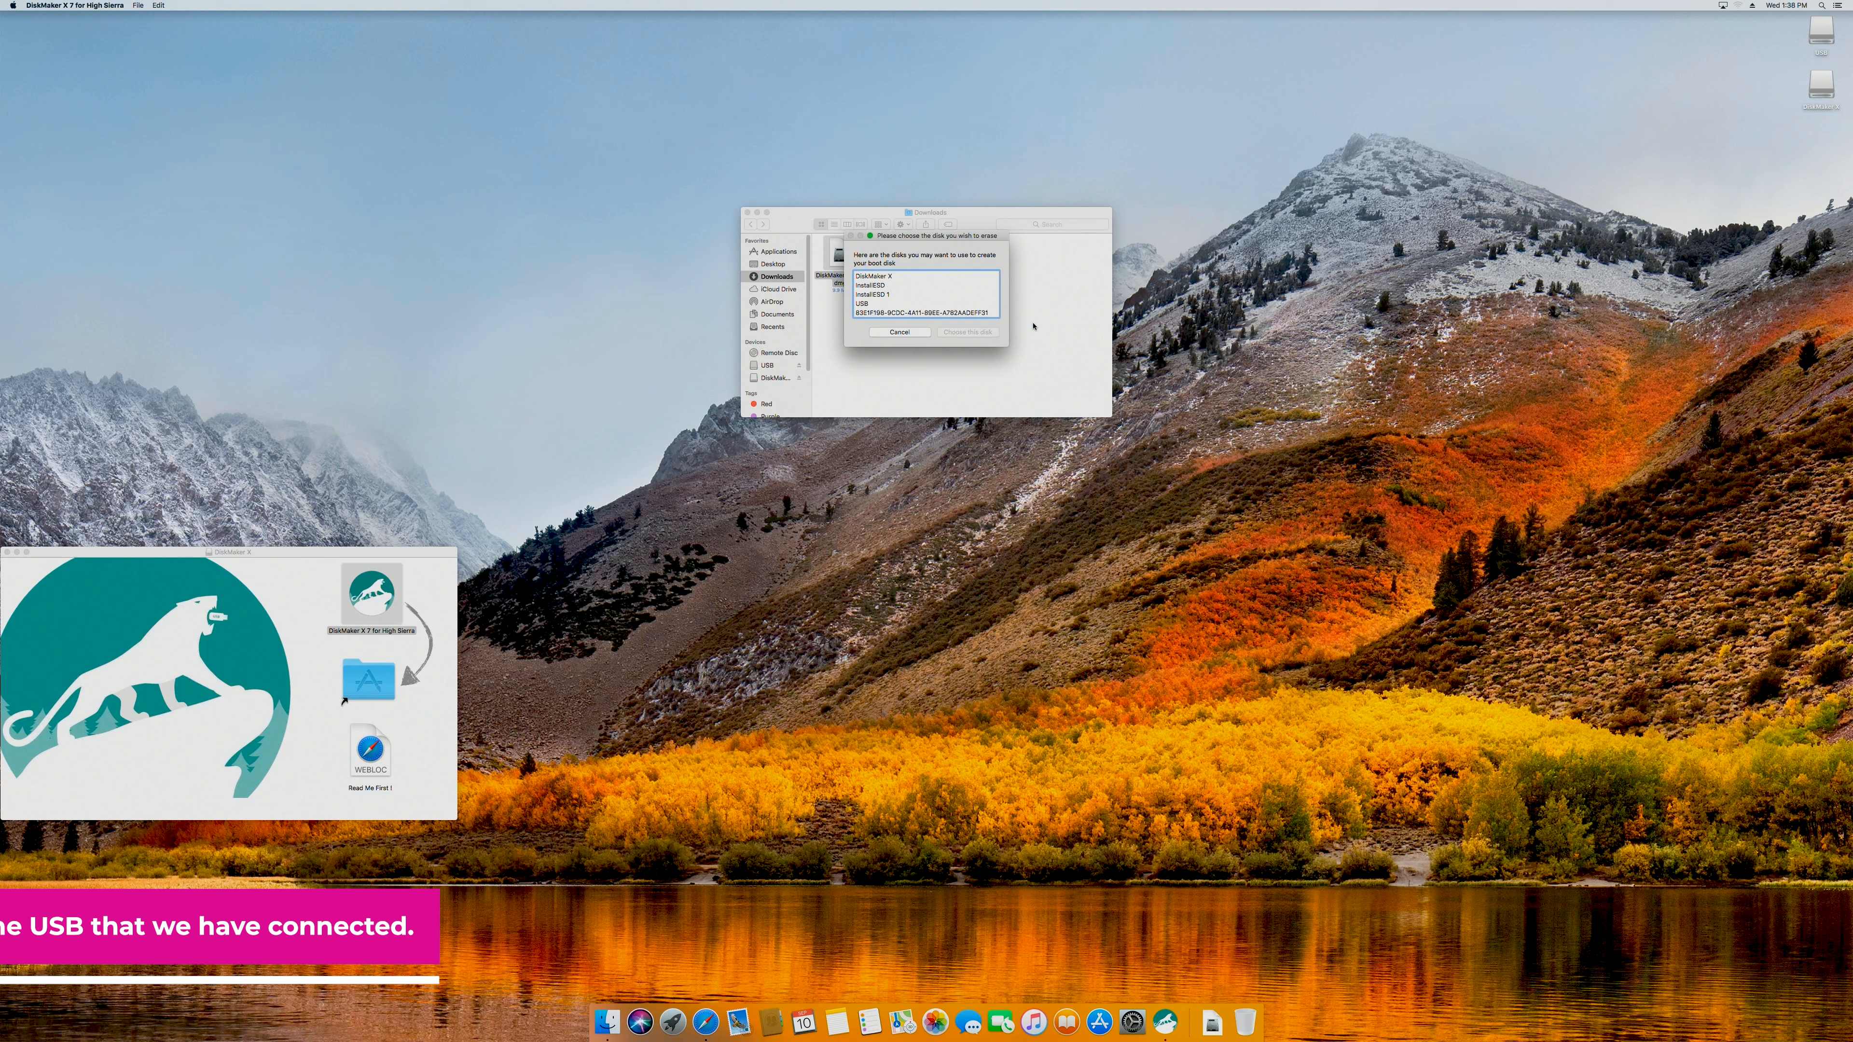
drag(1824, 45, 923, 126)
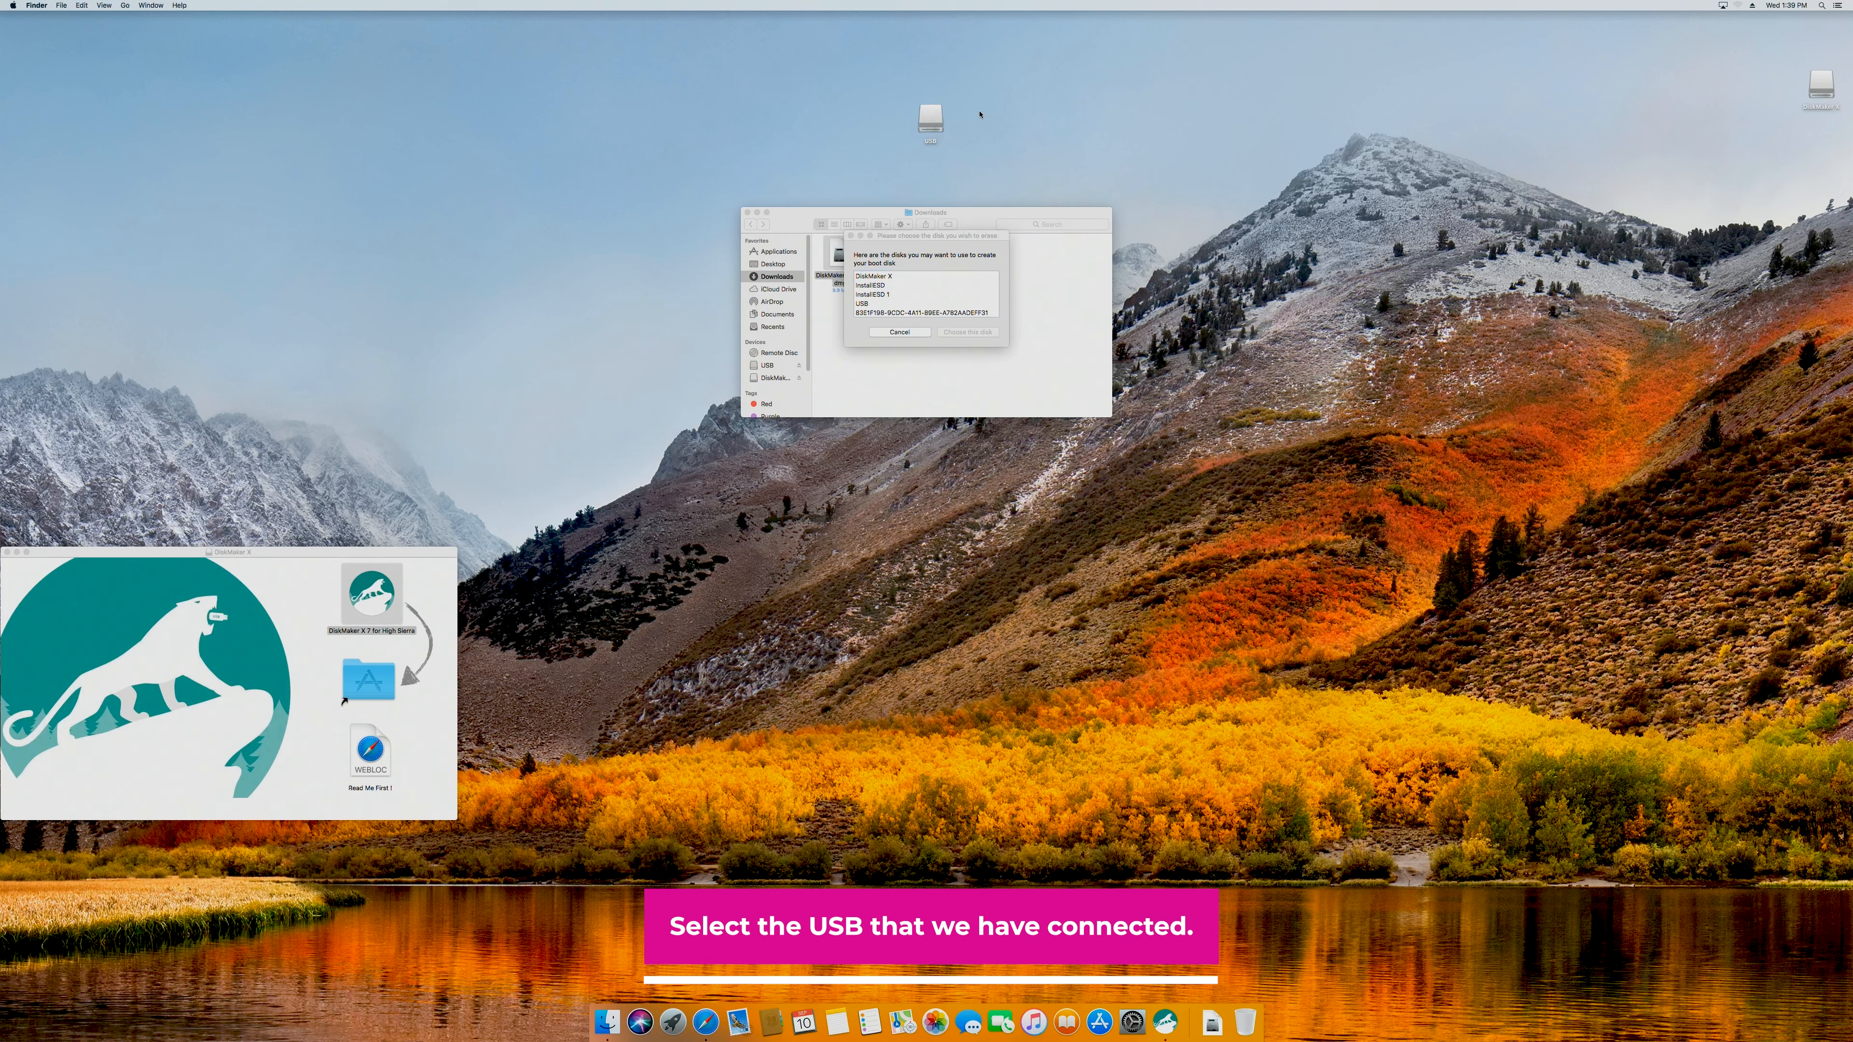
click(888, 237)
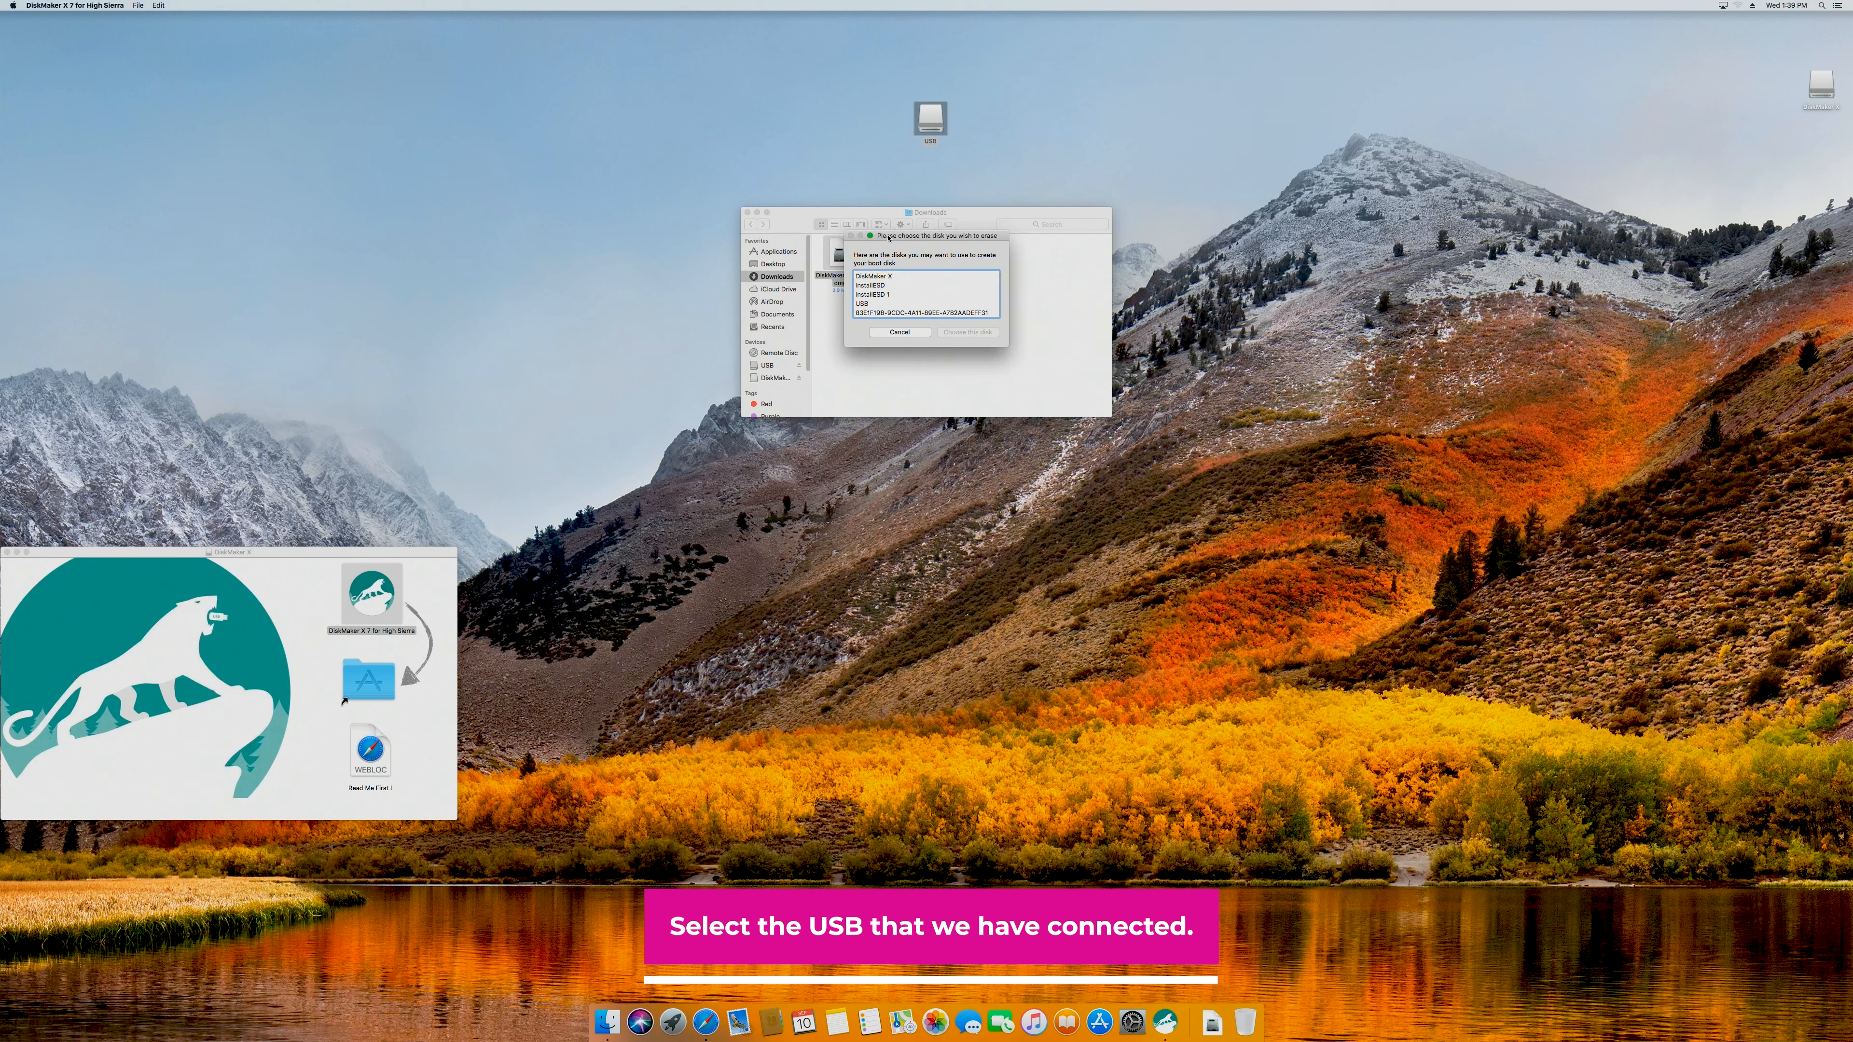
click(865, 304)
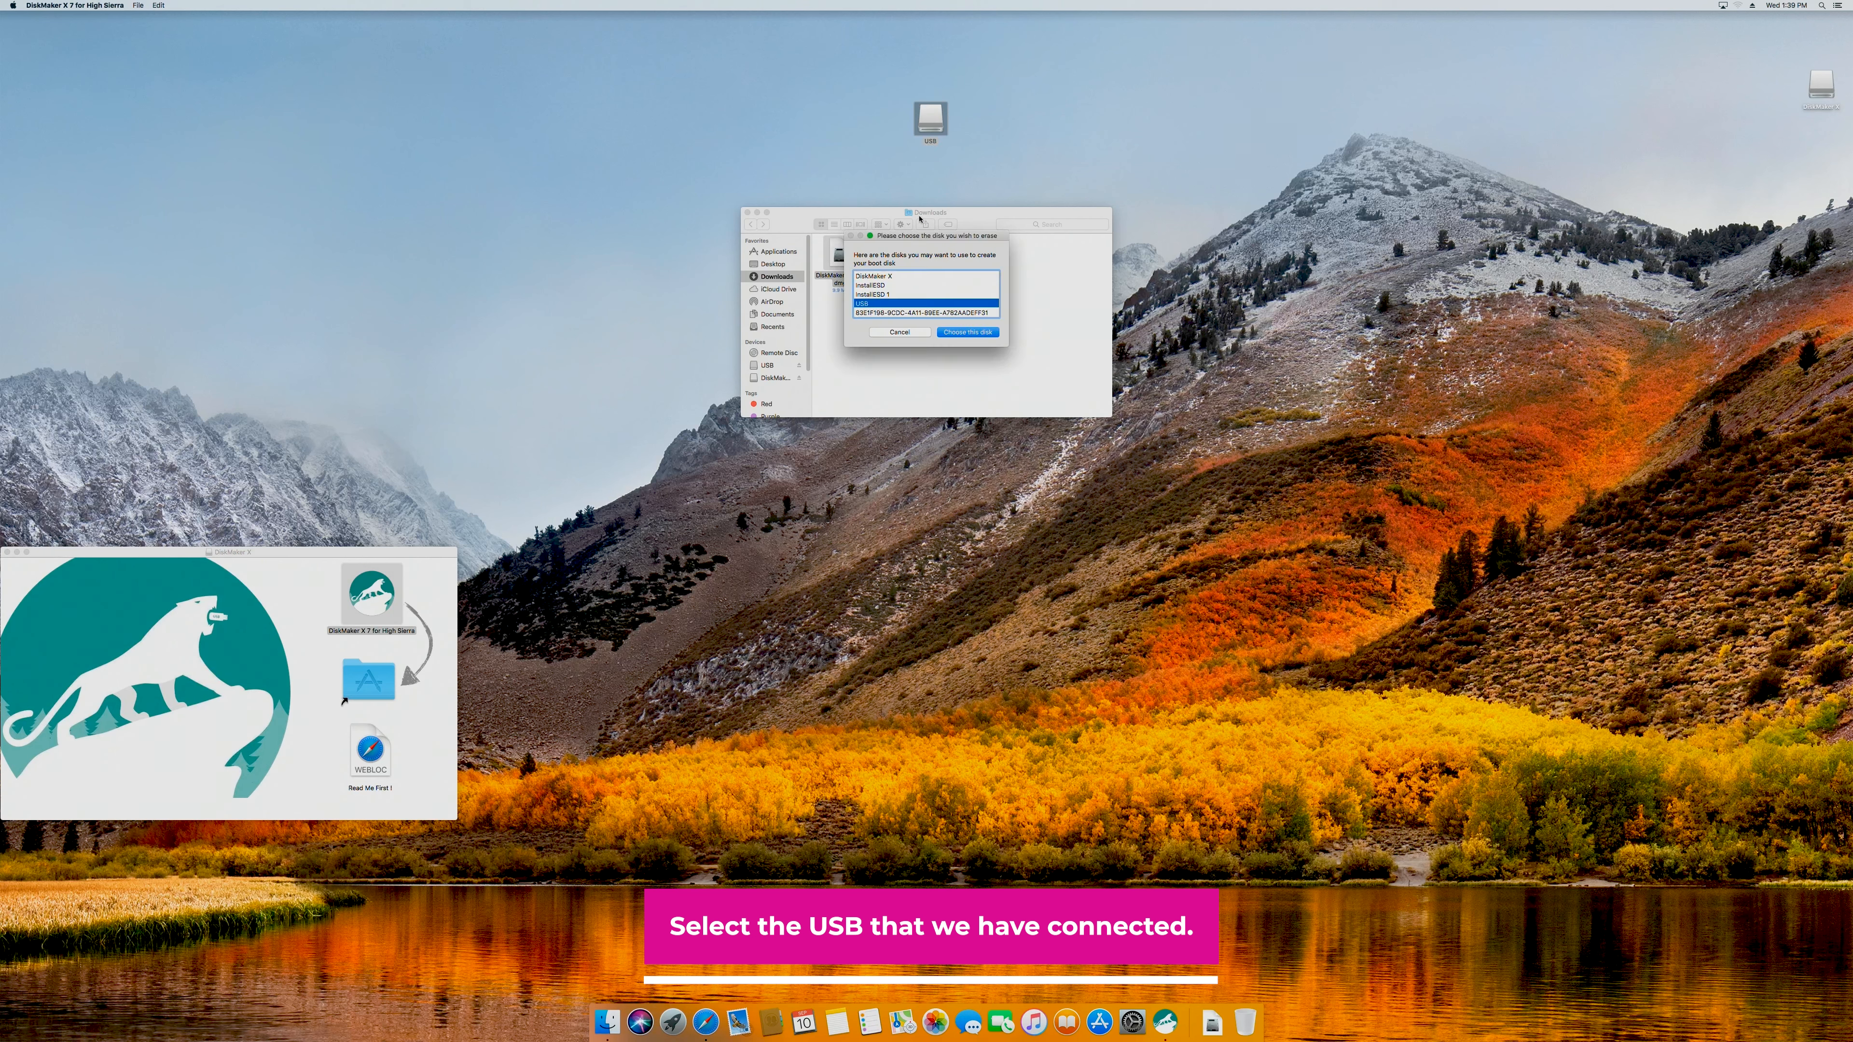
click(929, 136)
click(865, 306)
click(957, 334)
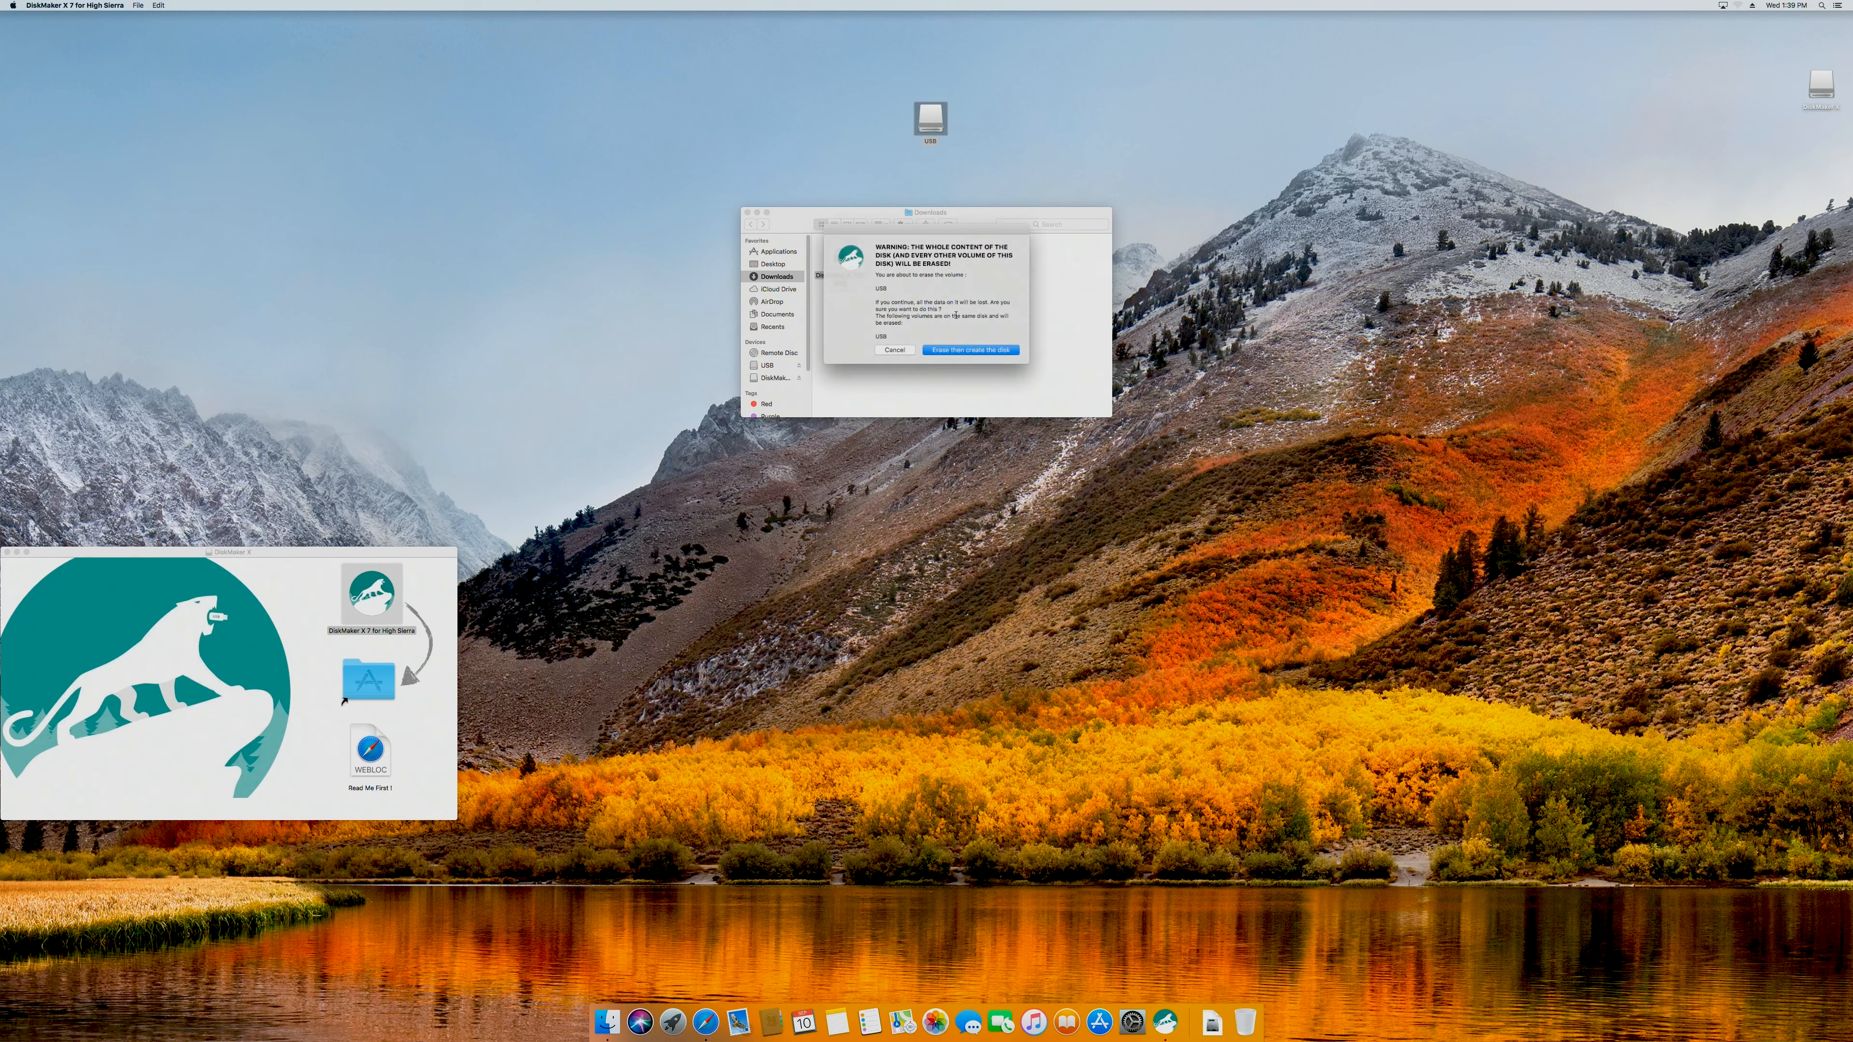
Confirm erasing the USB disk and creating the installer, and authorise the changes with the Mac account password.
click(962, 352)
click(992, 316)
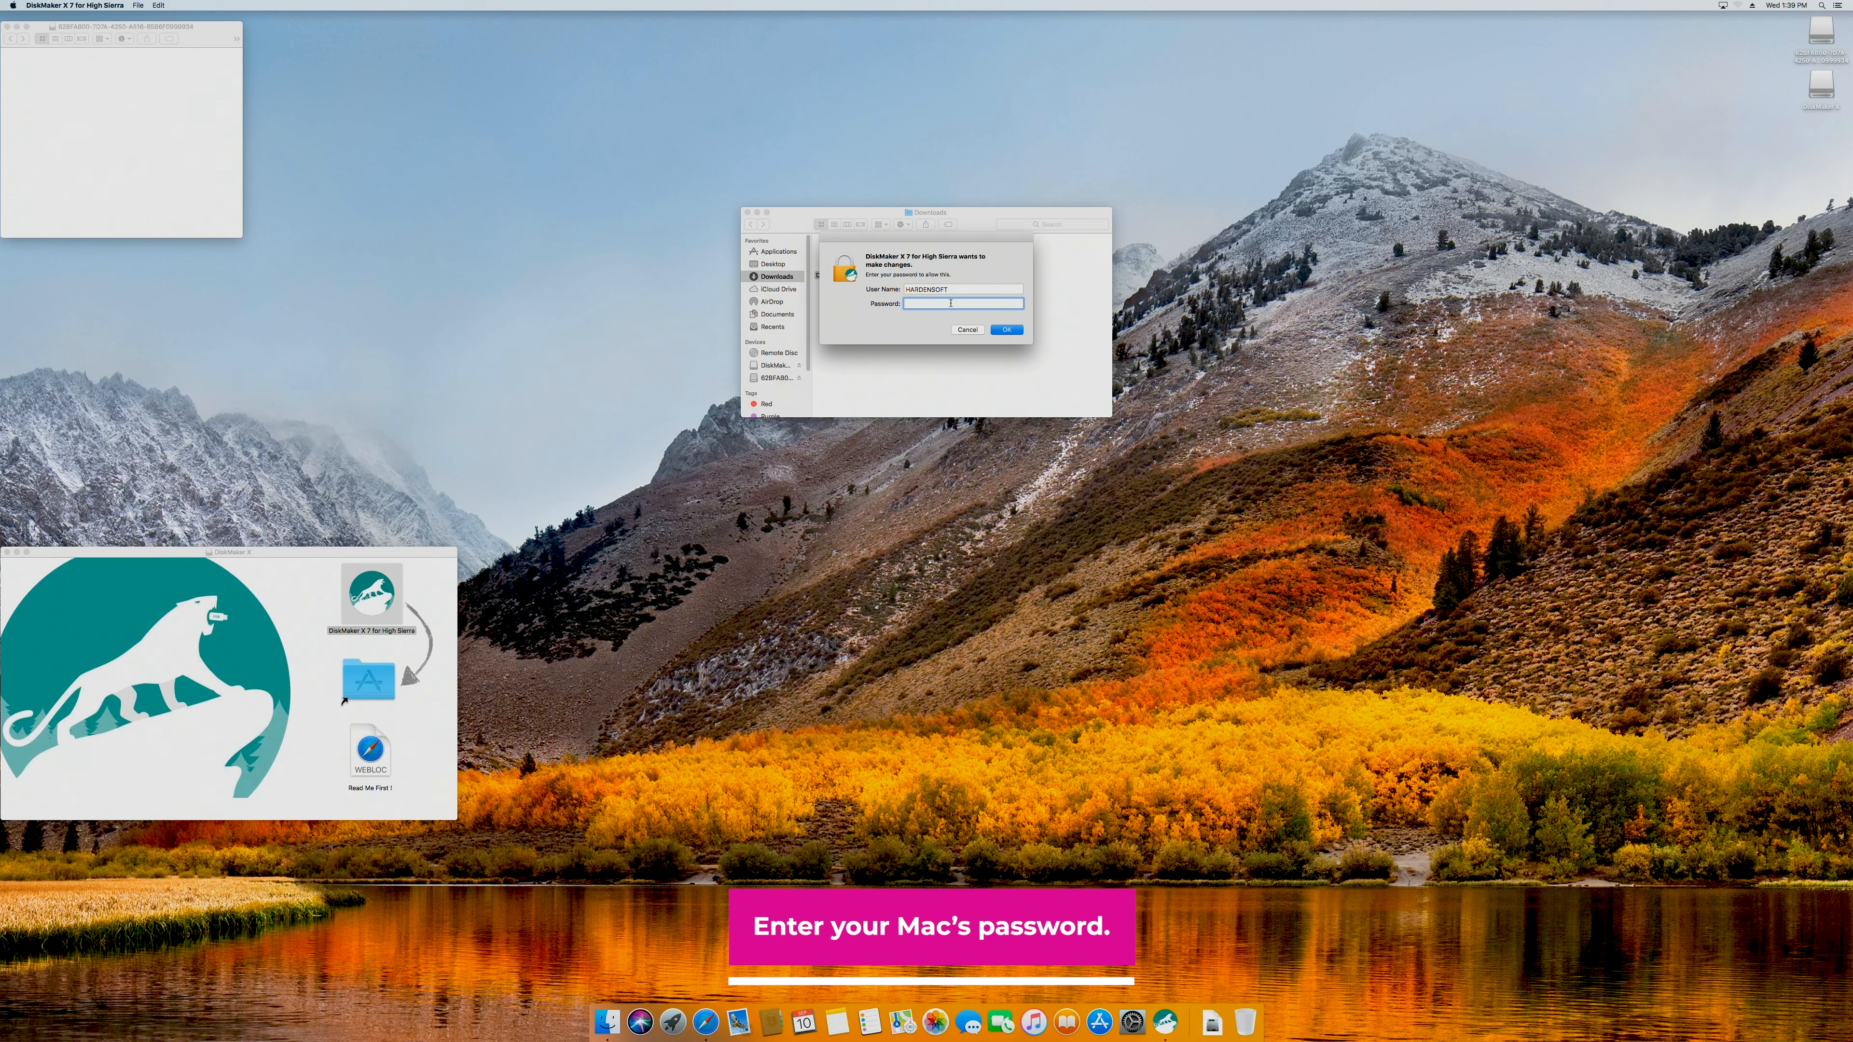
key(Return)
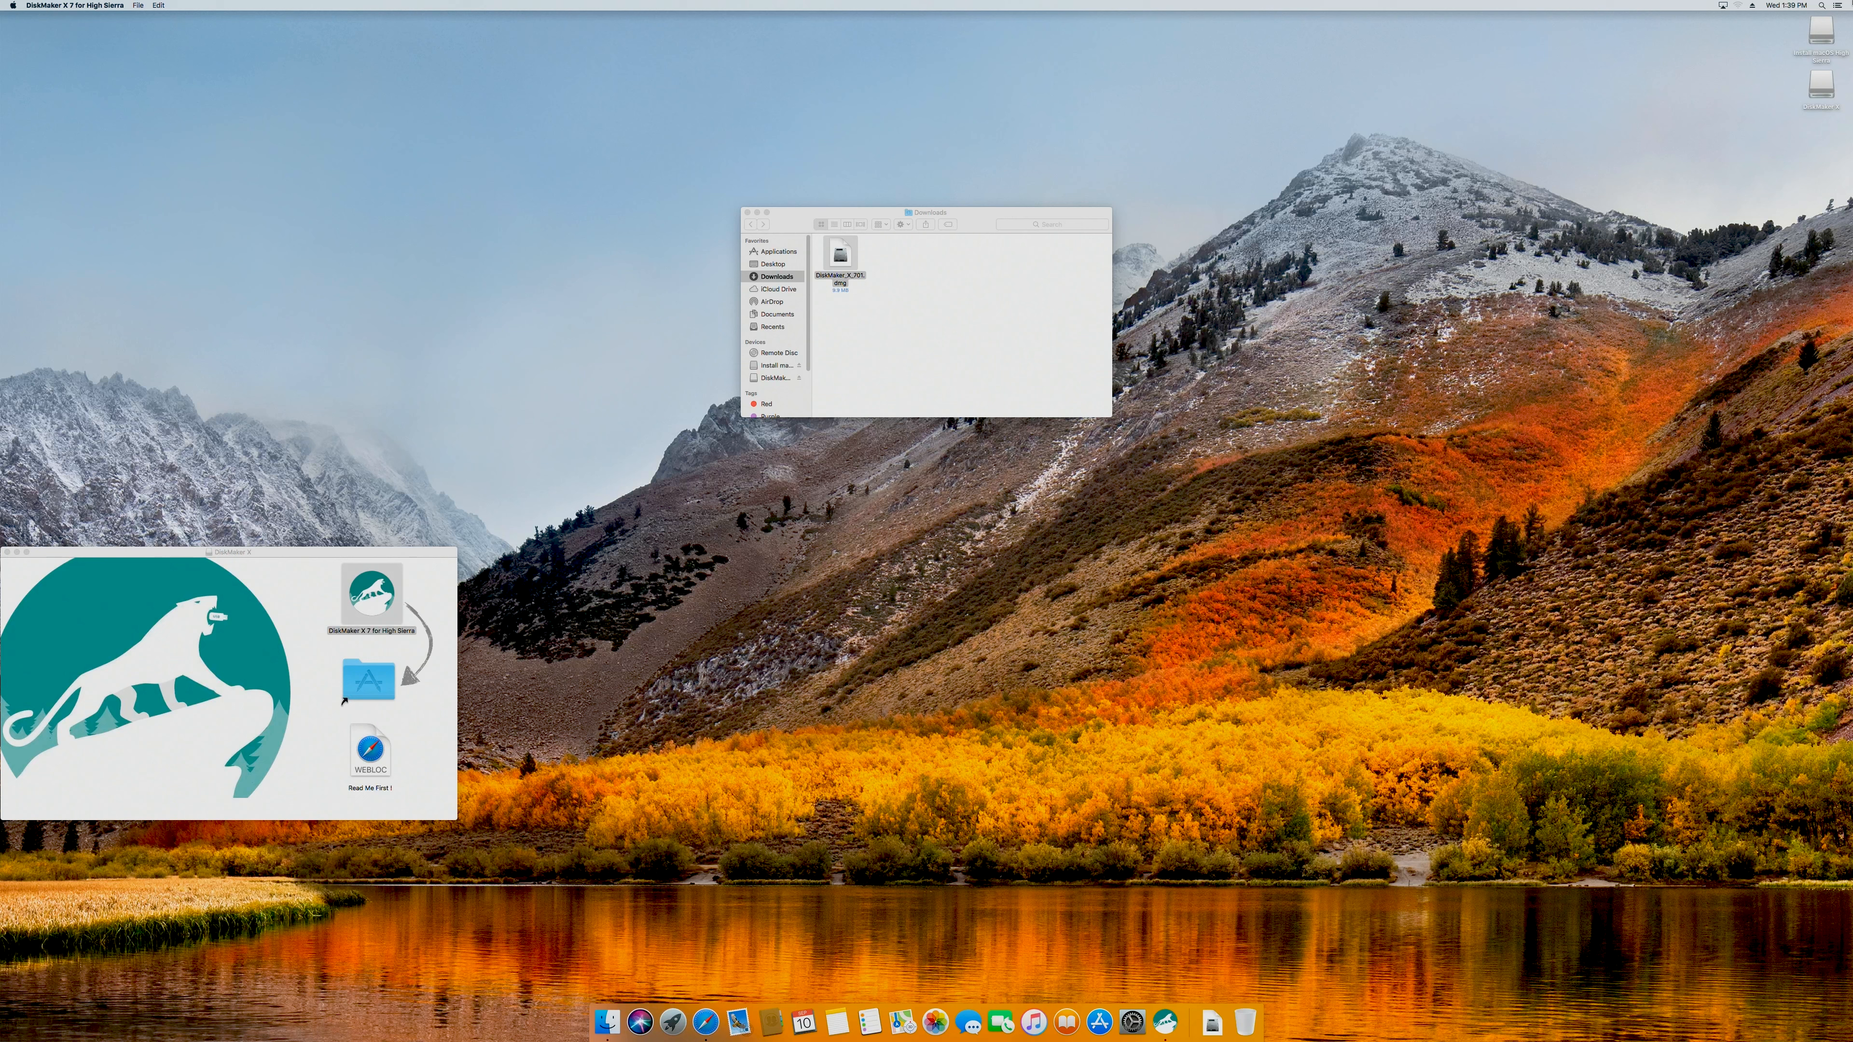
Check DiskMaker X's progress messages in Notification Center.
click(1838, 6)
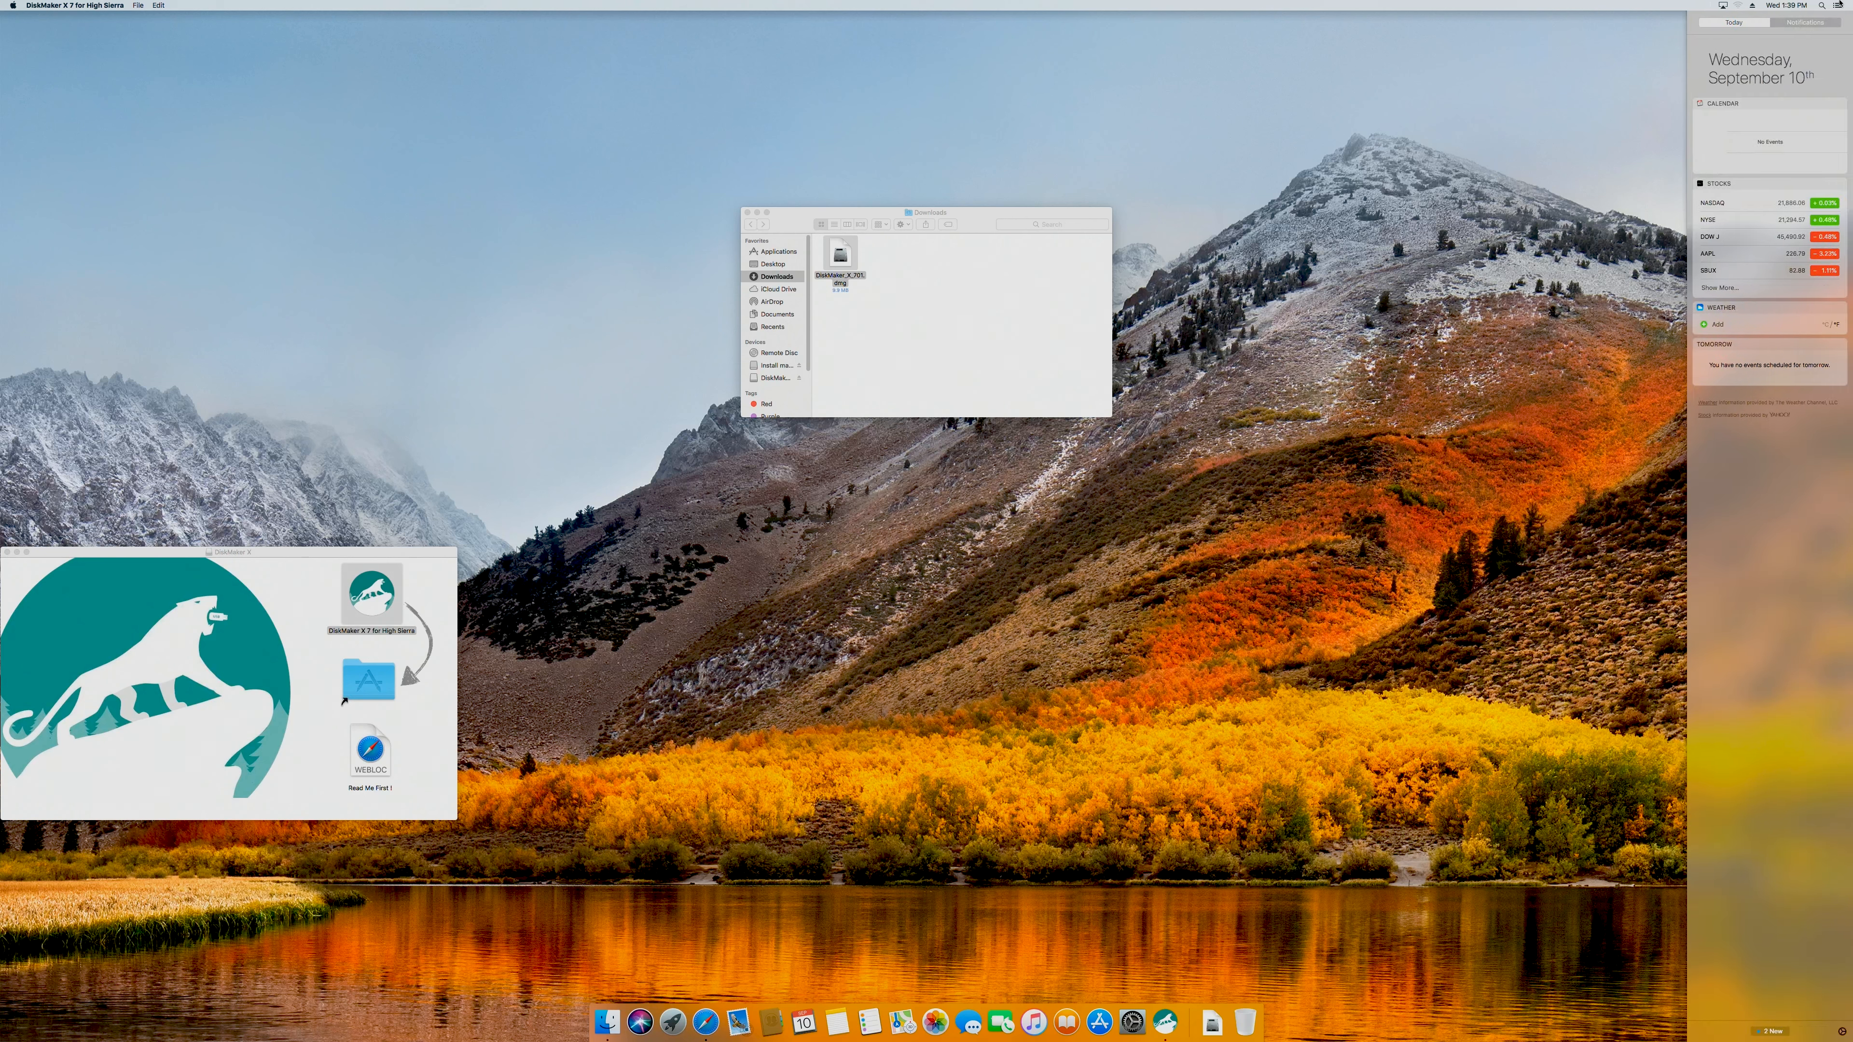
click(1807, 22)
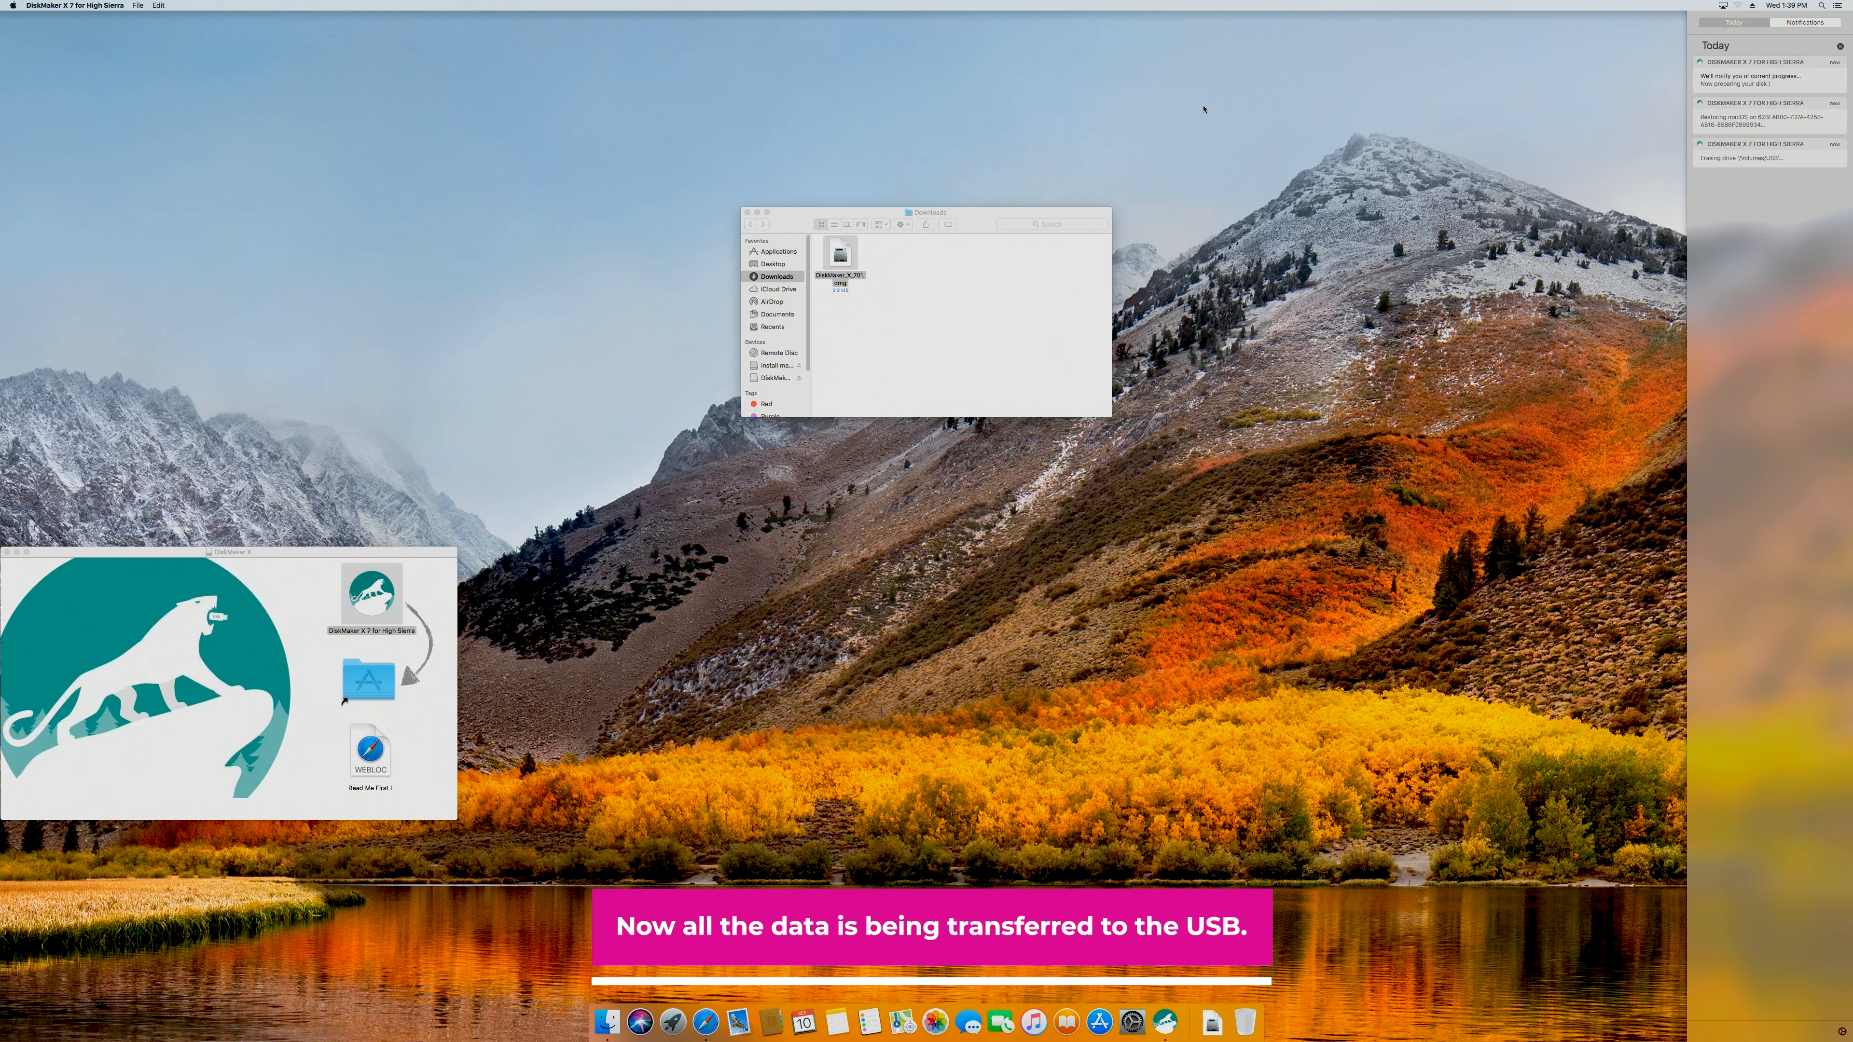
click(1067, 104)
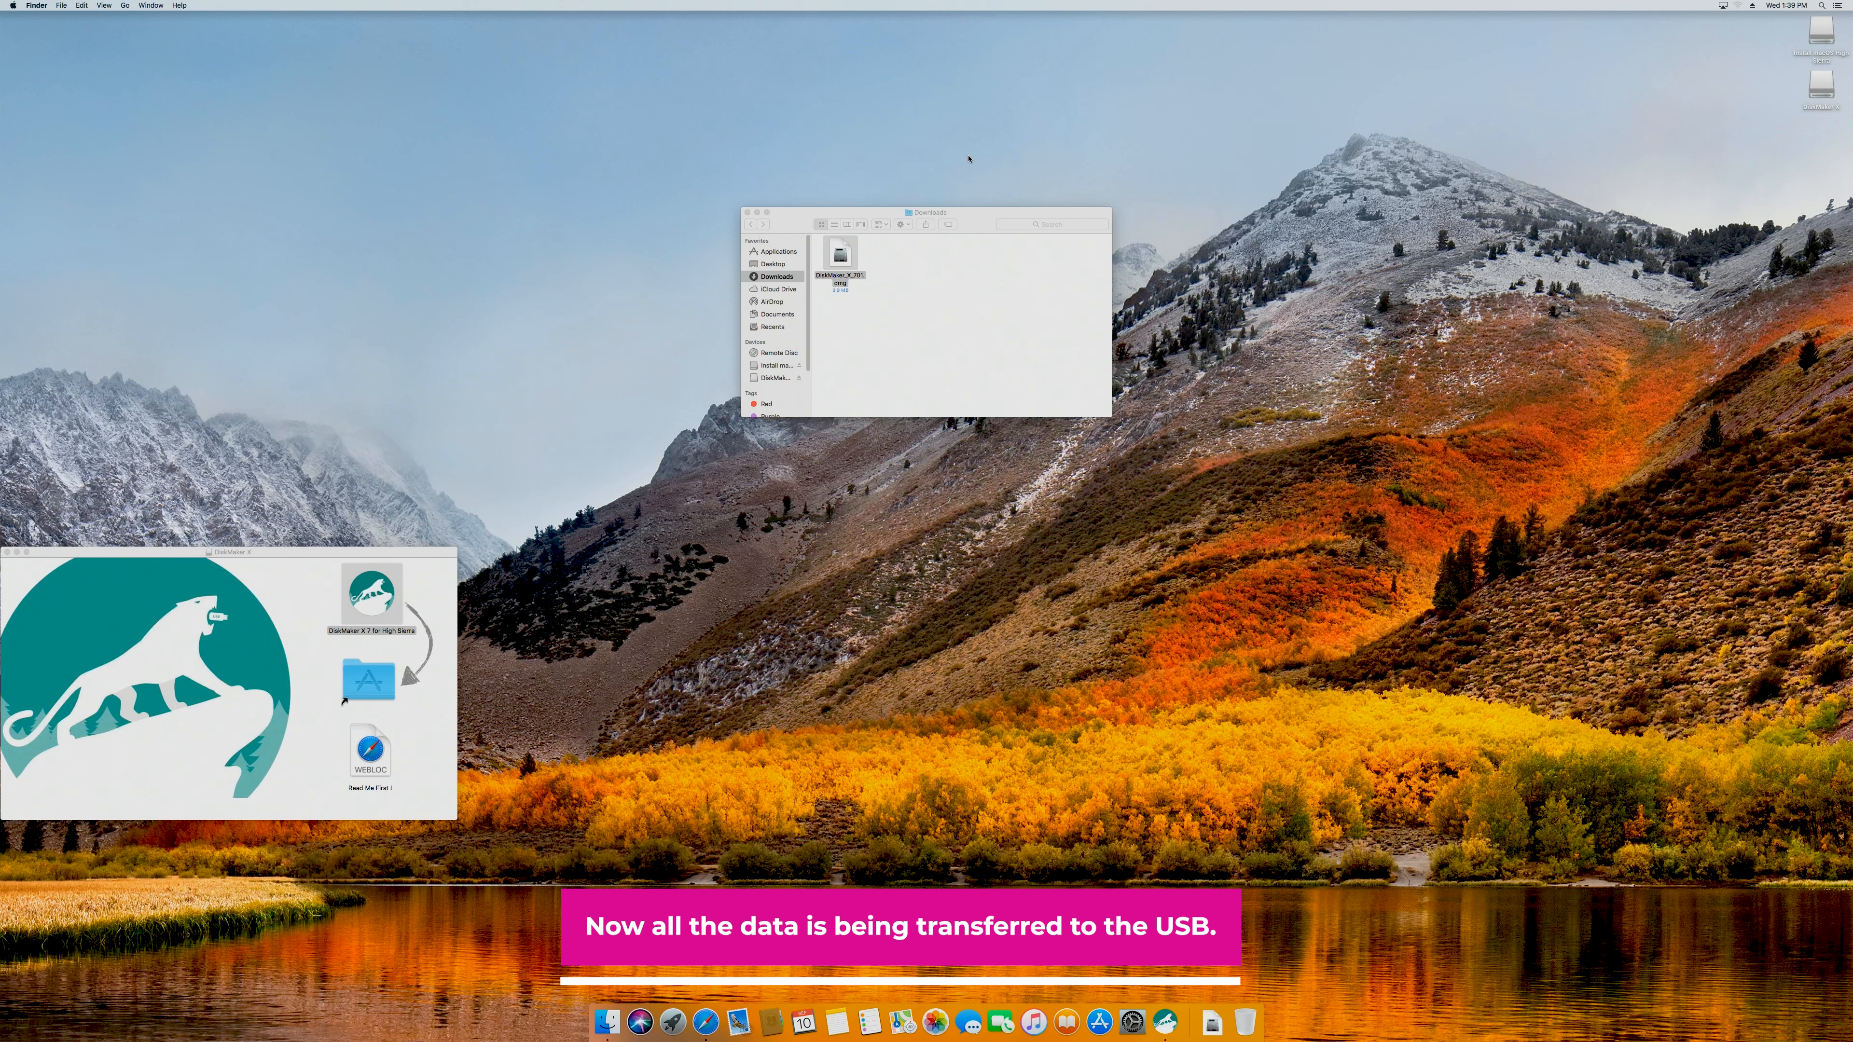
Close the Downloads folder window and quit DiskMaker X when the boot disk creation finishes.
click(747, 213)
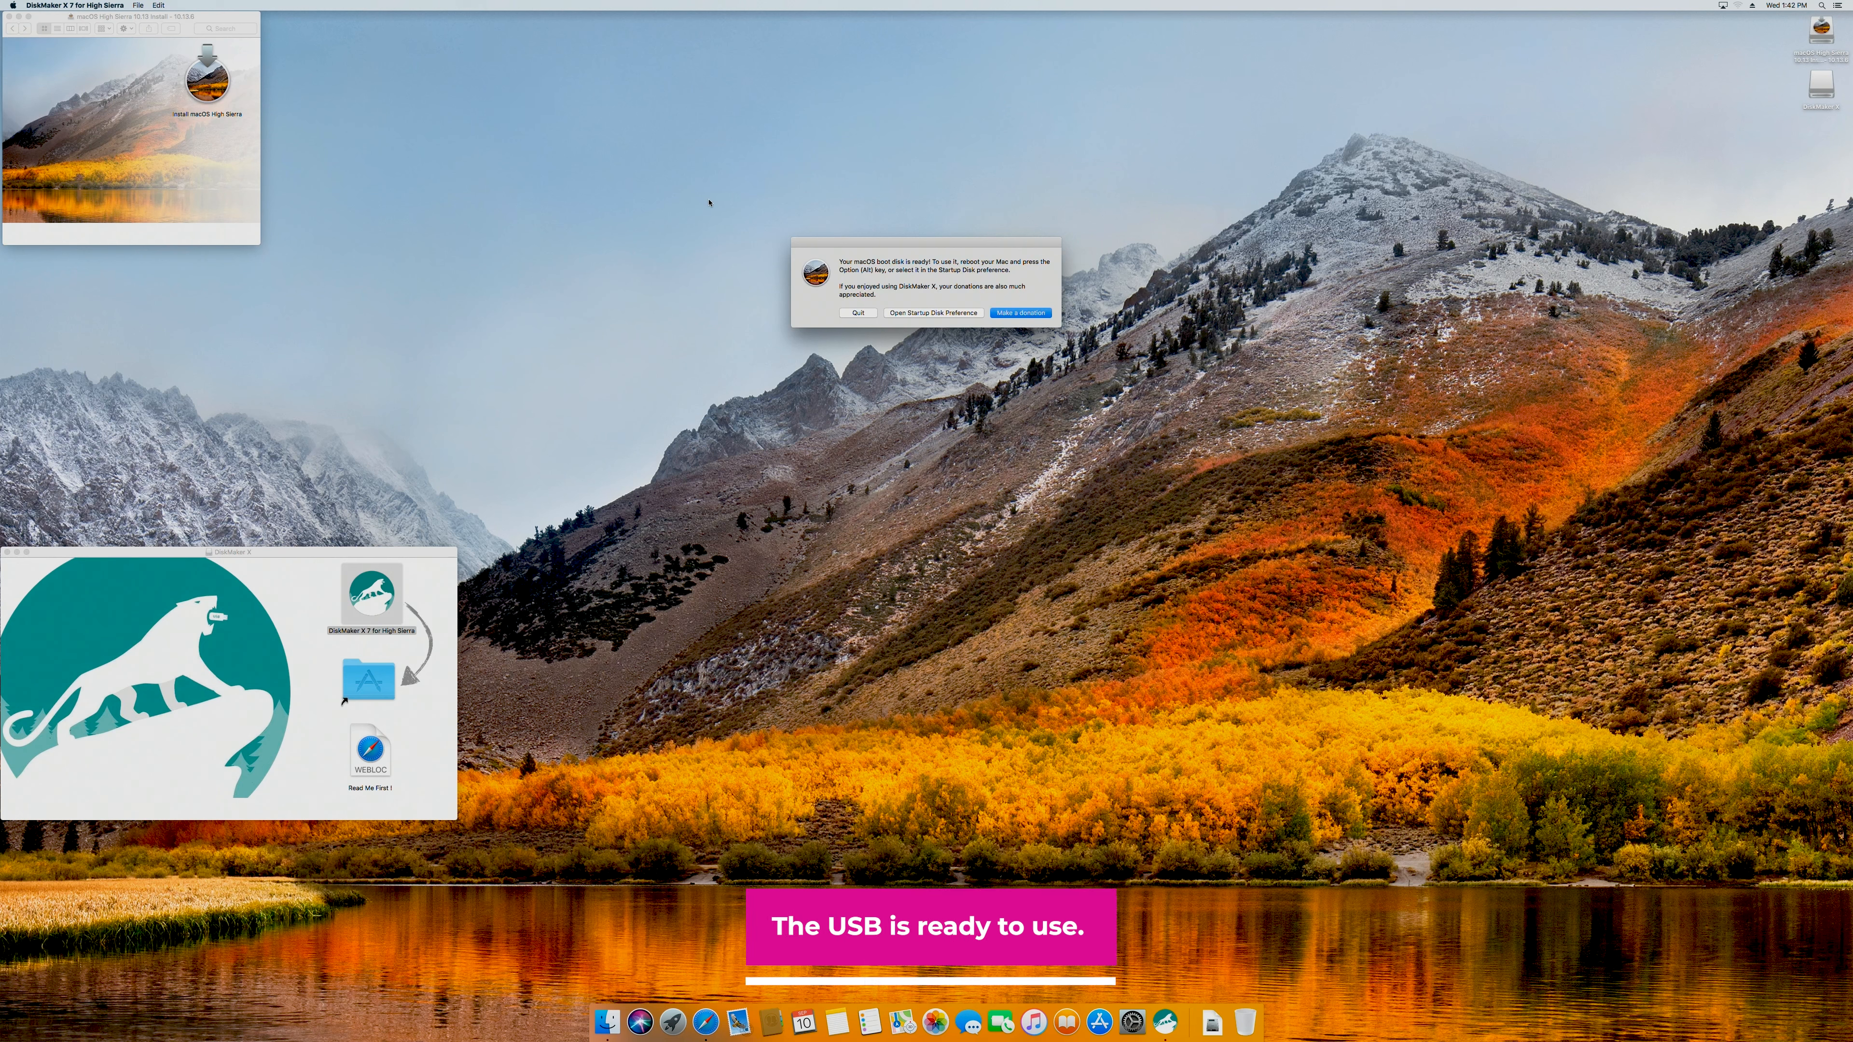
click(854, 313)
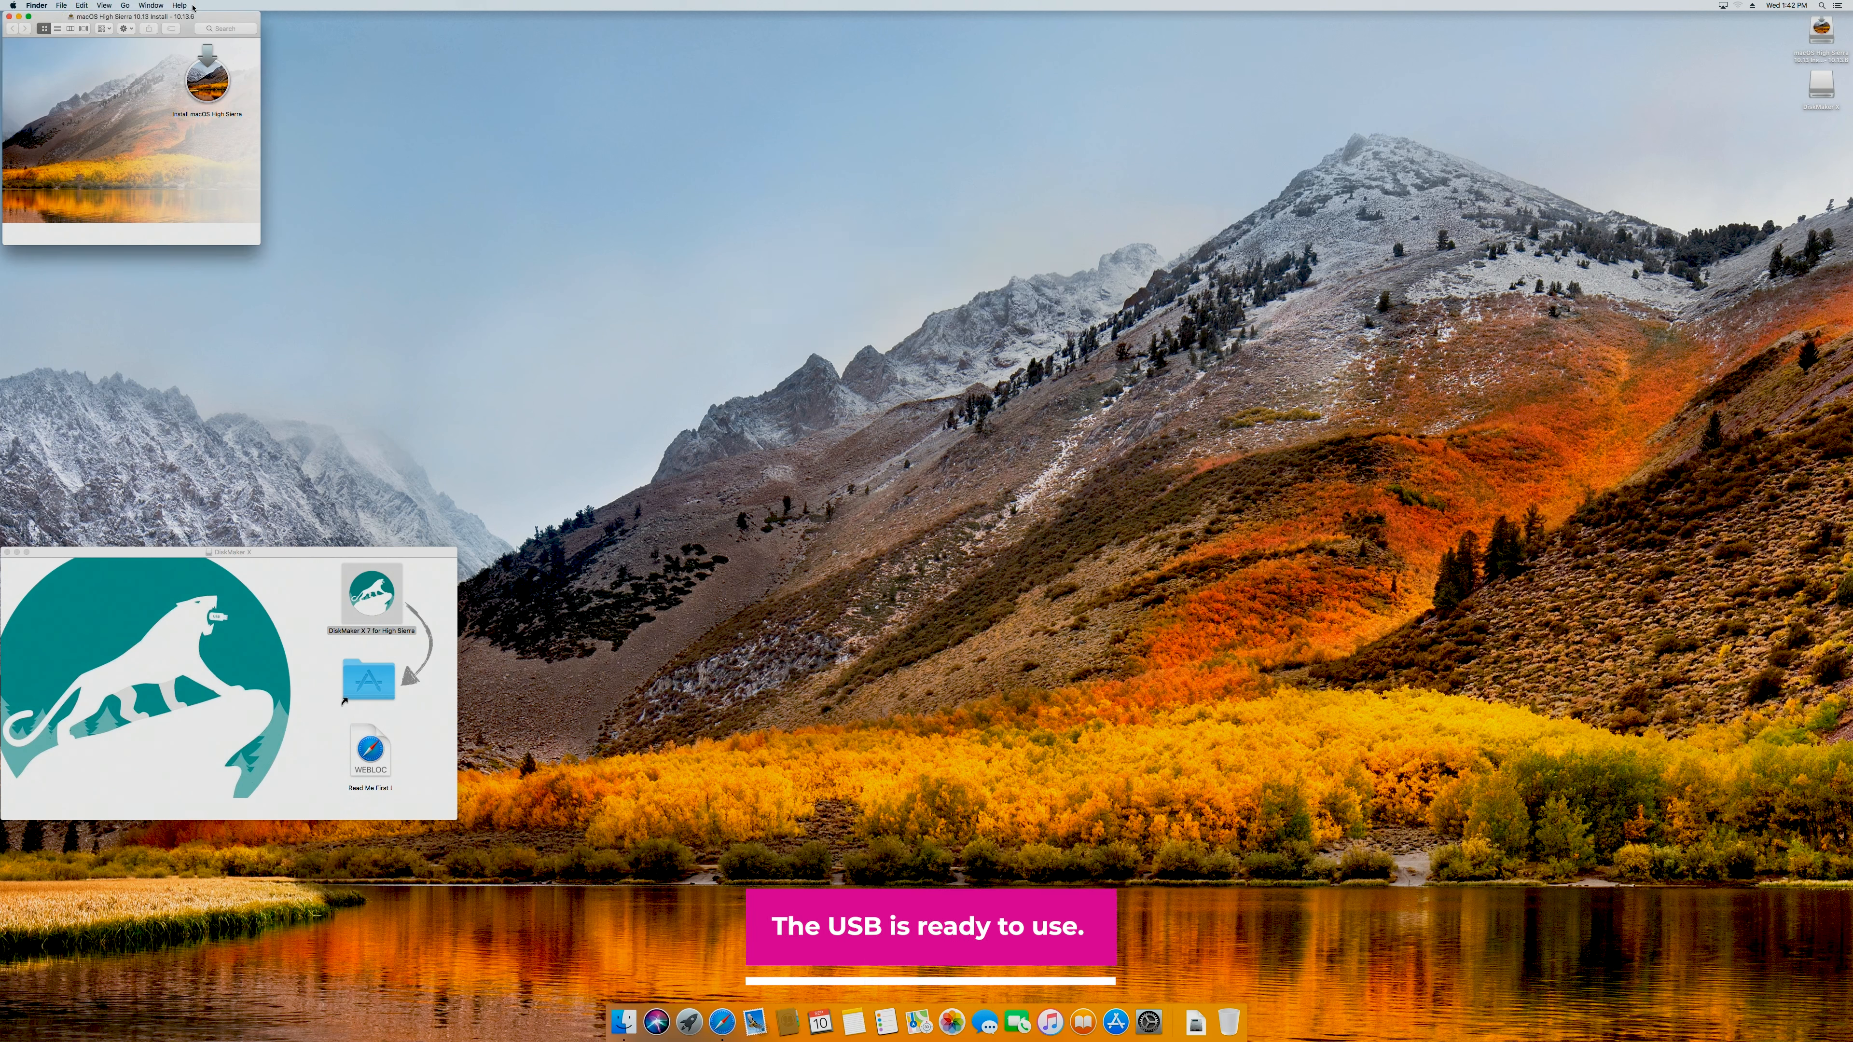
Check the Install macOS High Sierra app on the USB volume, and close the volume's window and the DiskMaker X disk image window.
drag(175, 21, 948, 181)
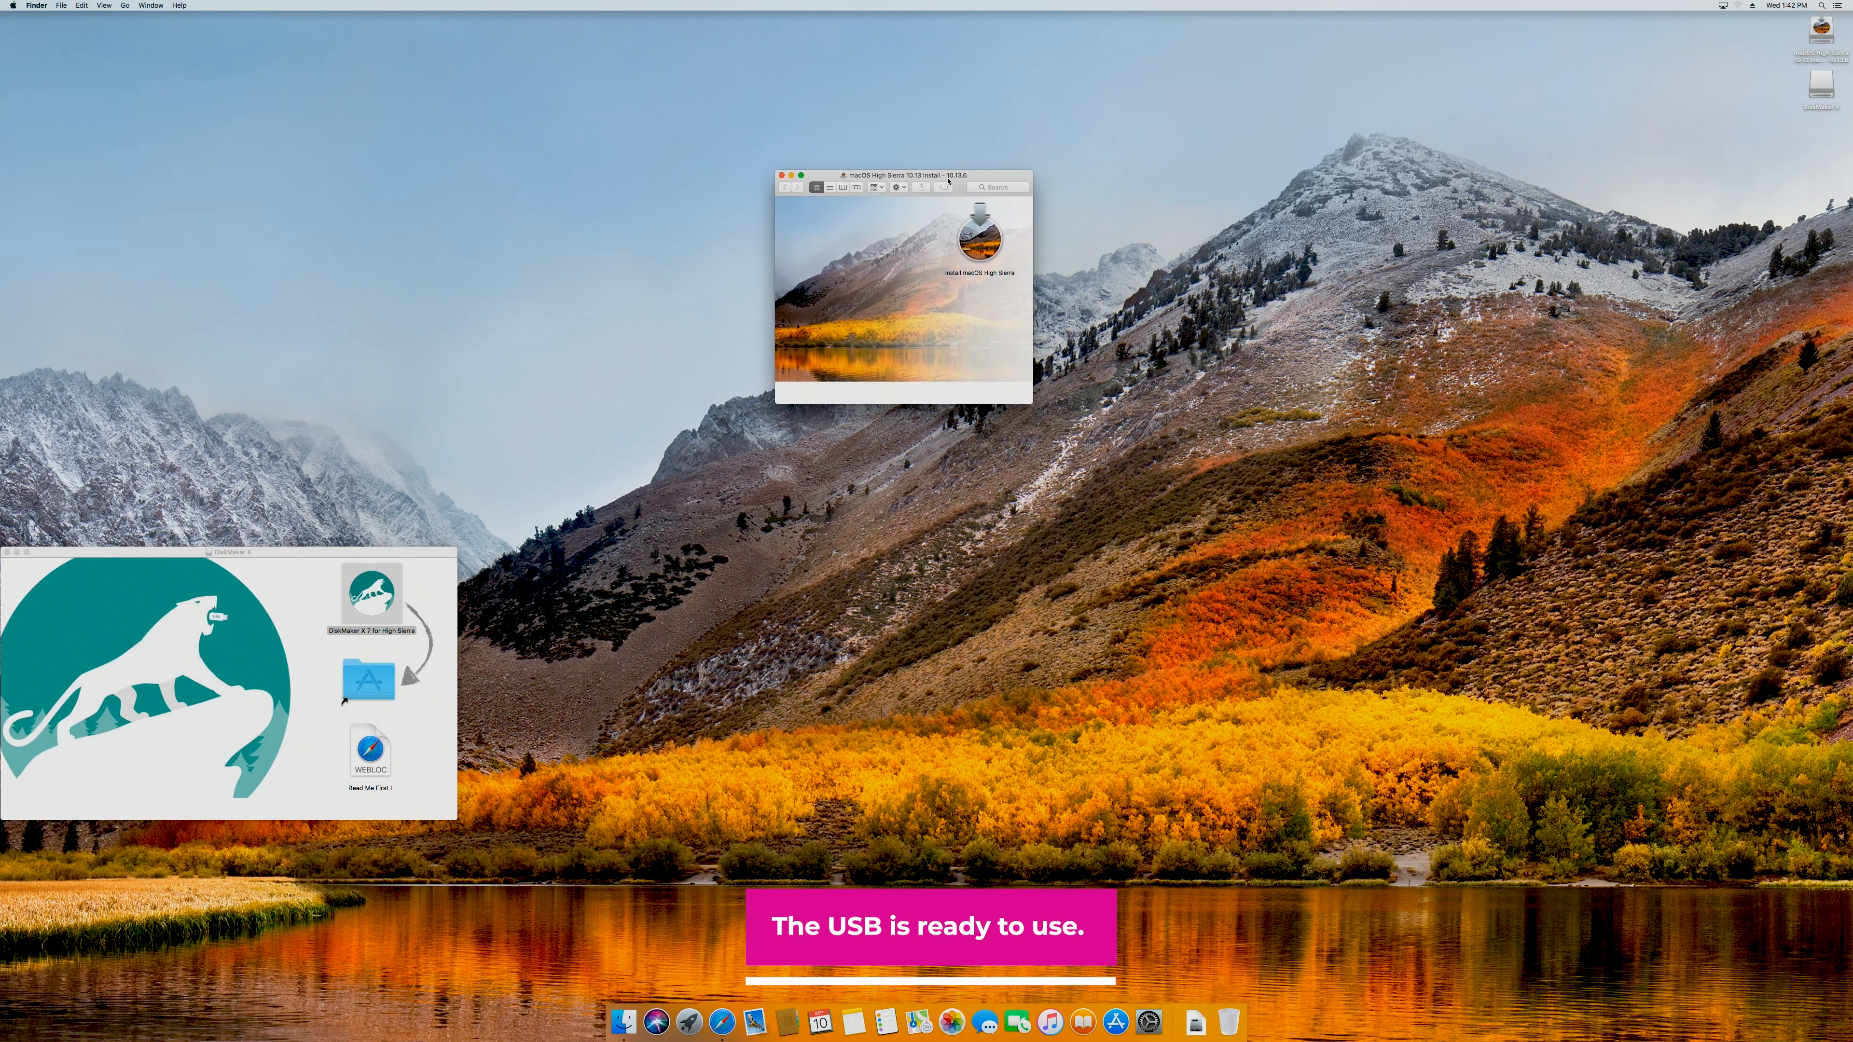
click(963, 255)
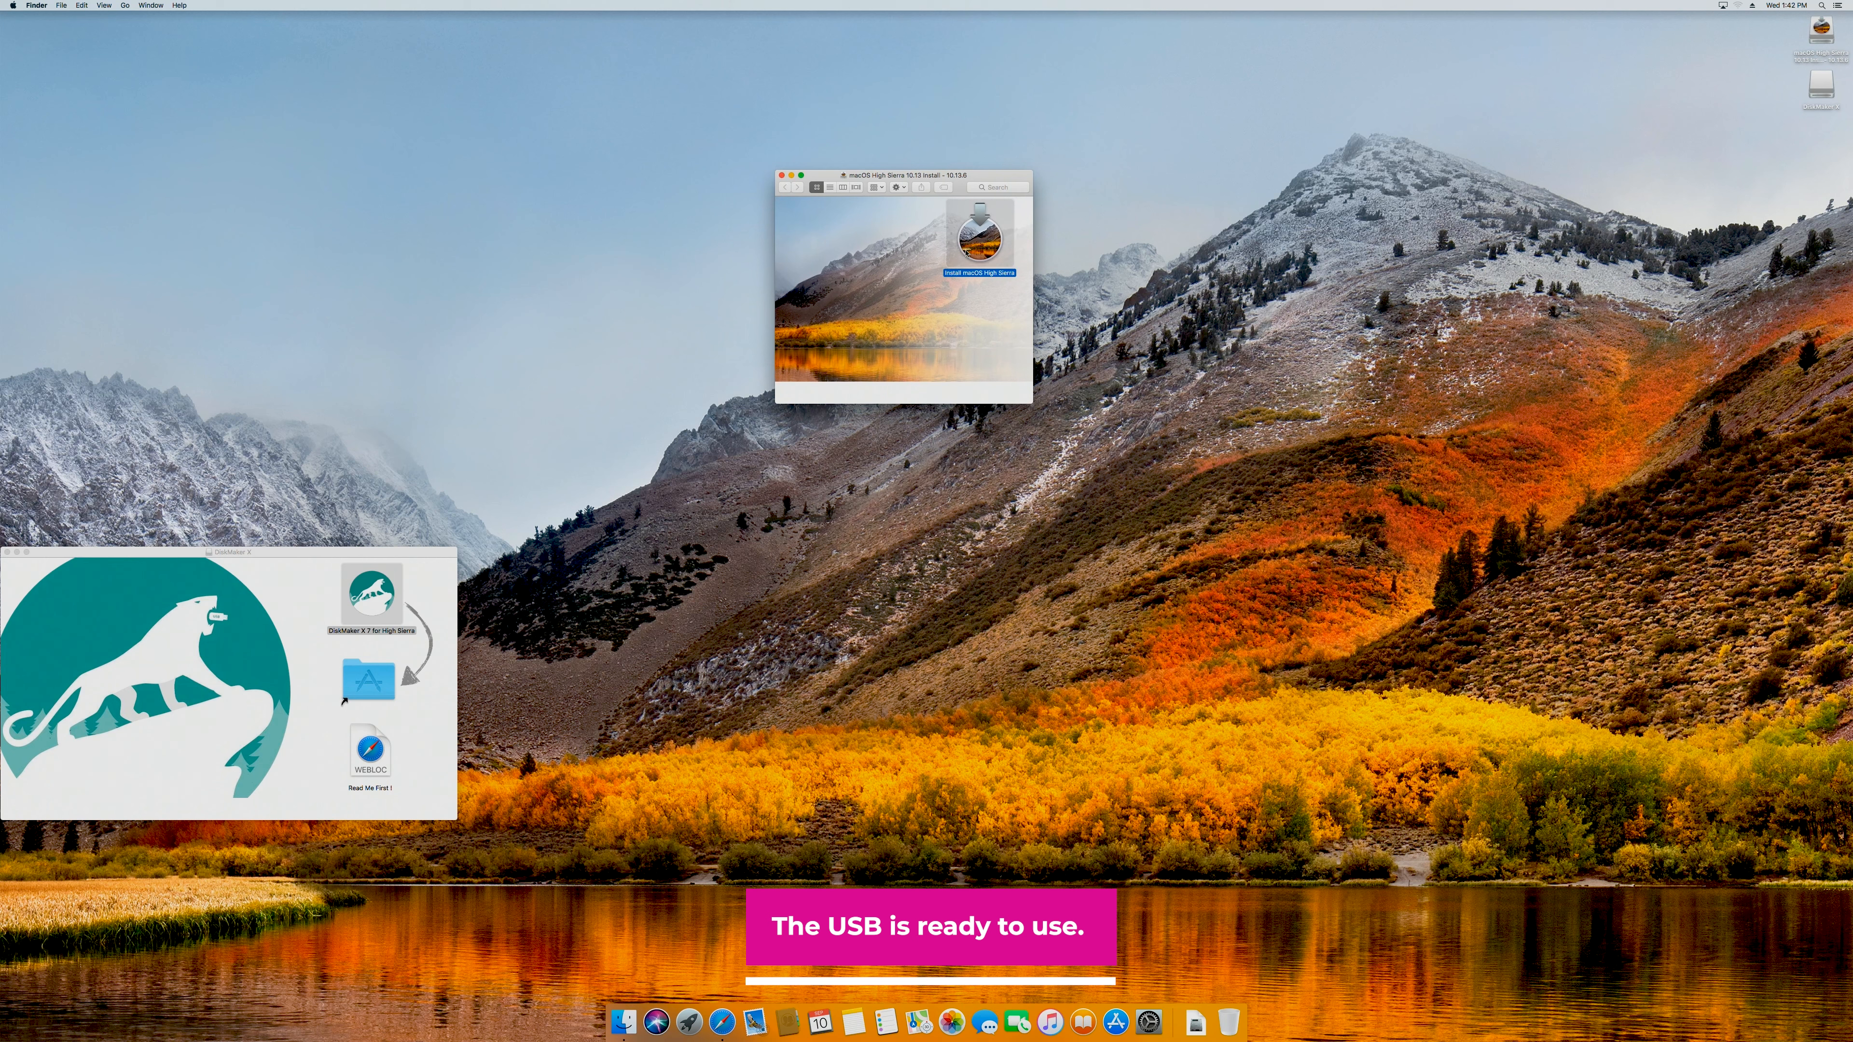
click(781, 177)
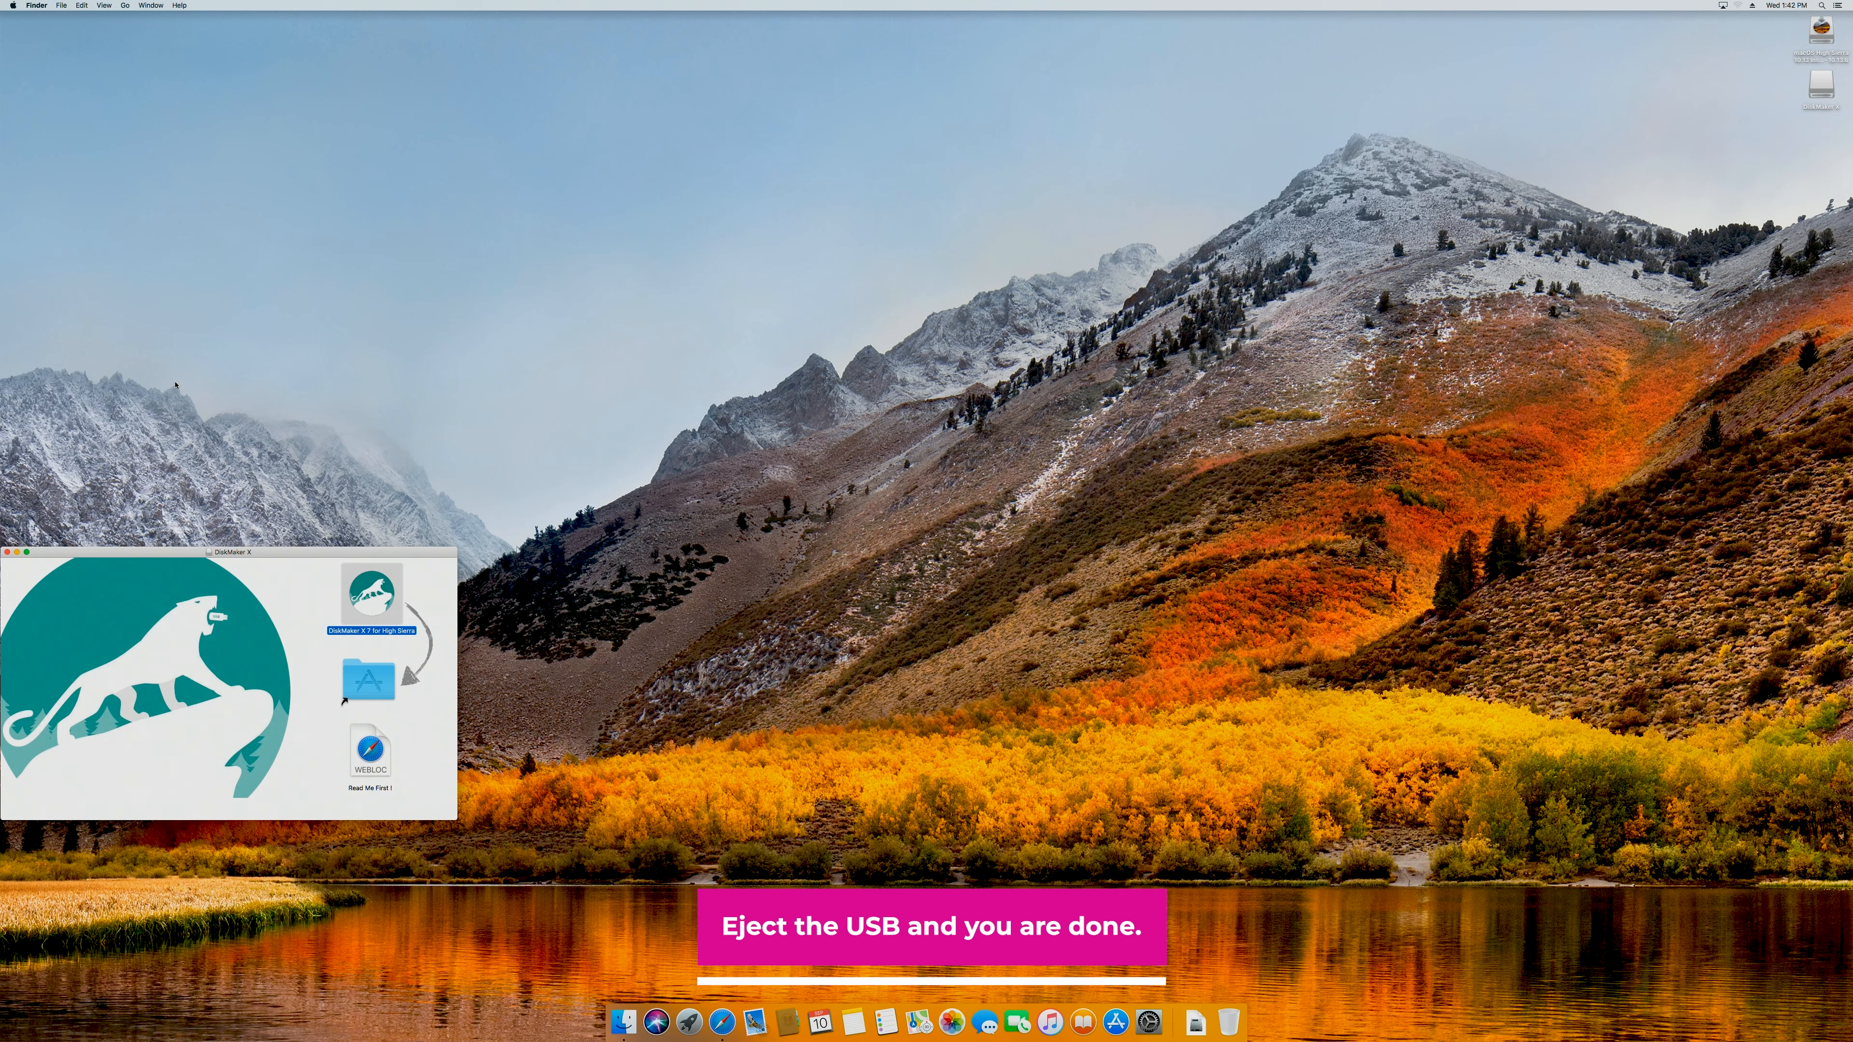
click(8, 553)
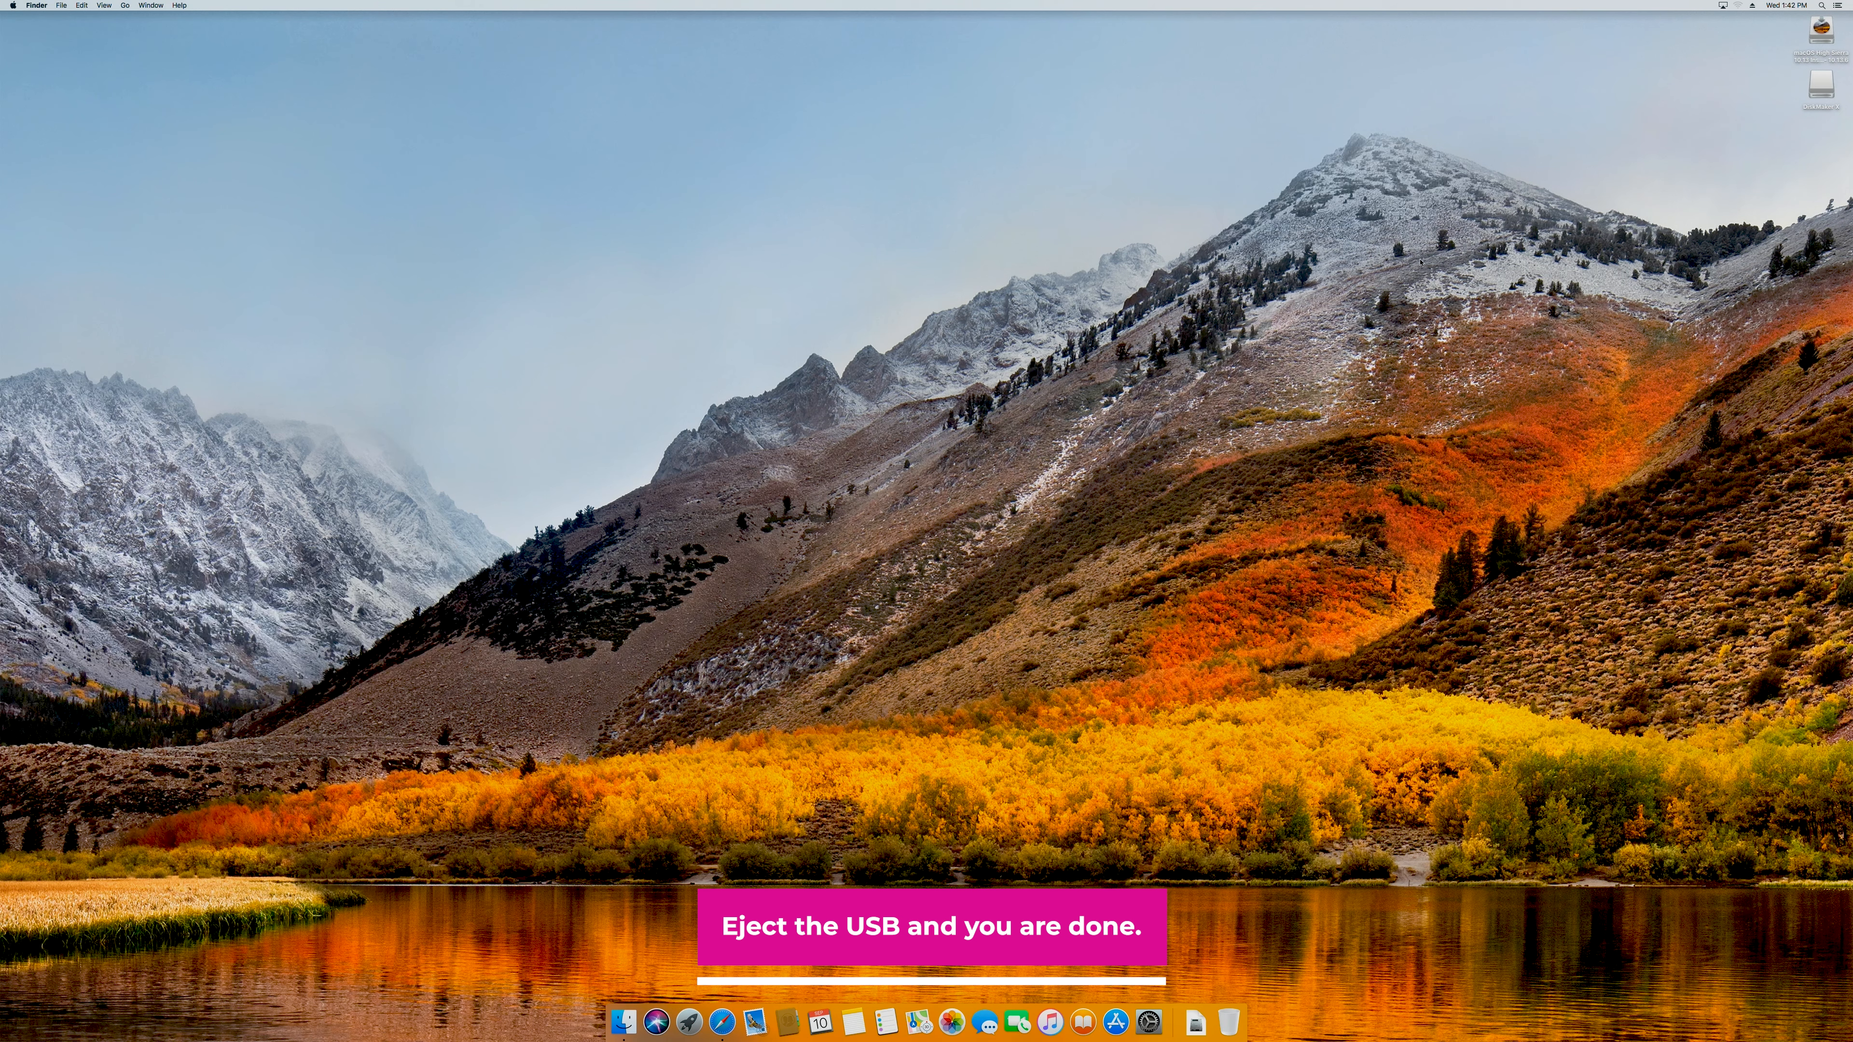